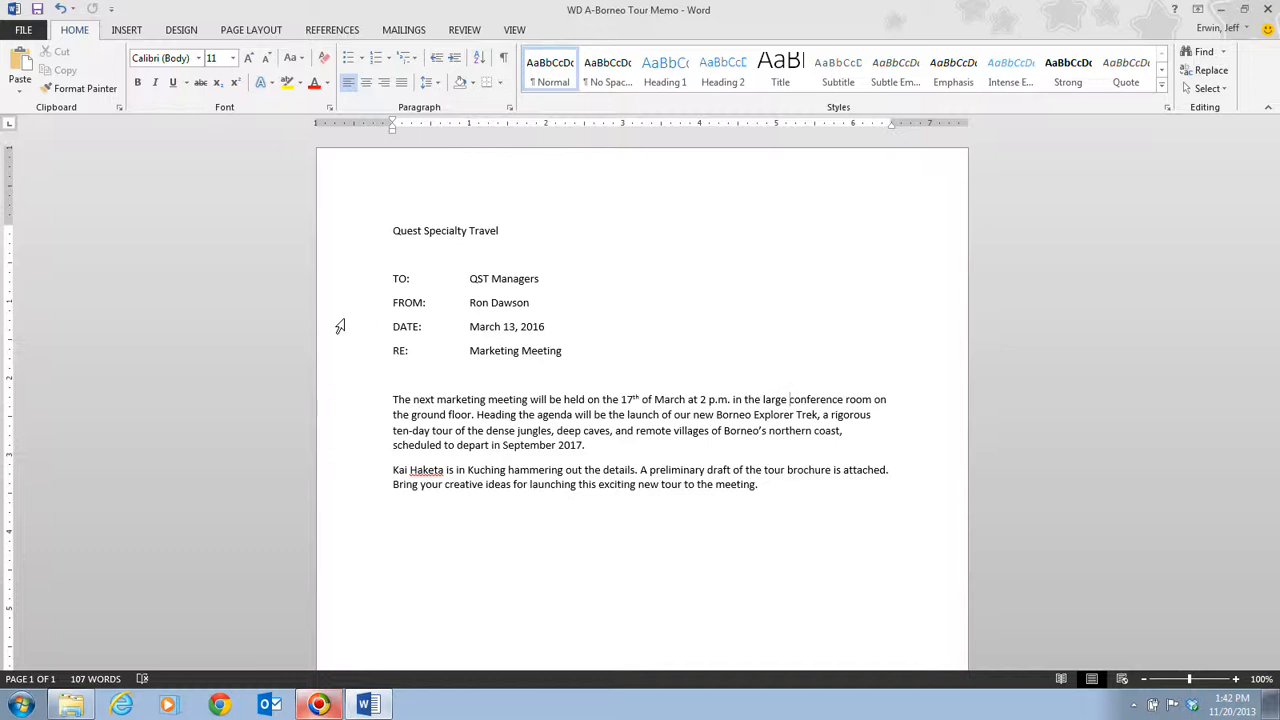
- Practise selecting a single word, a whole line and full sentences in the memo
click(496, 230)
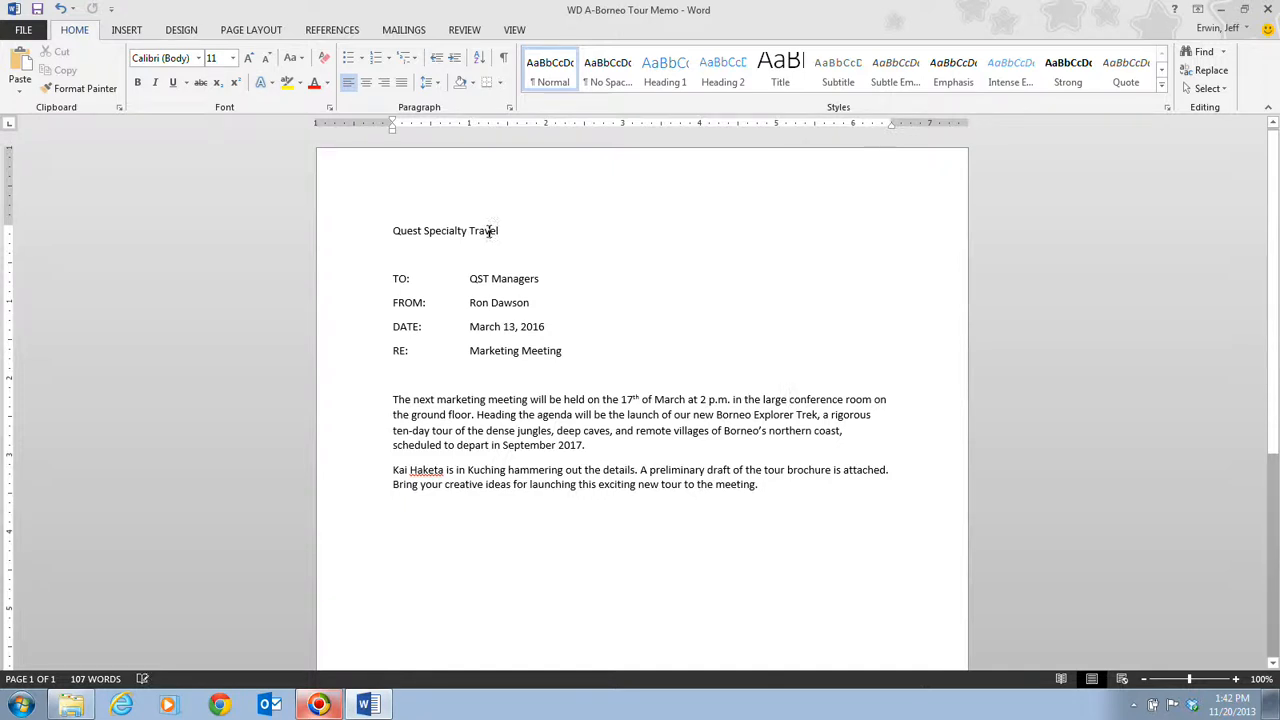
double_click(491, 230)
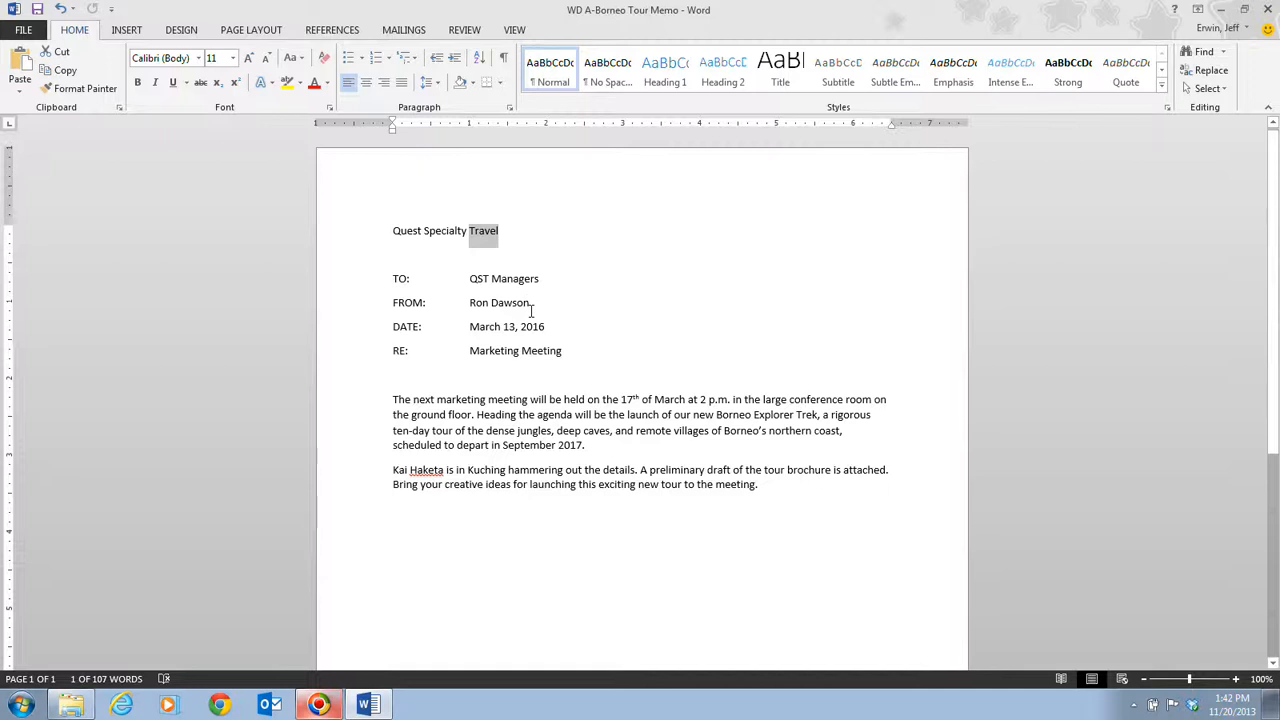
click(592, 300)
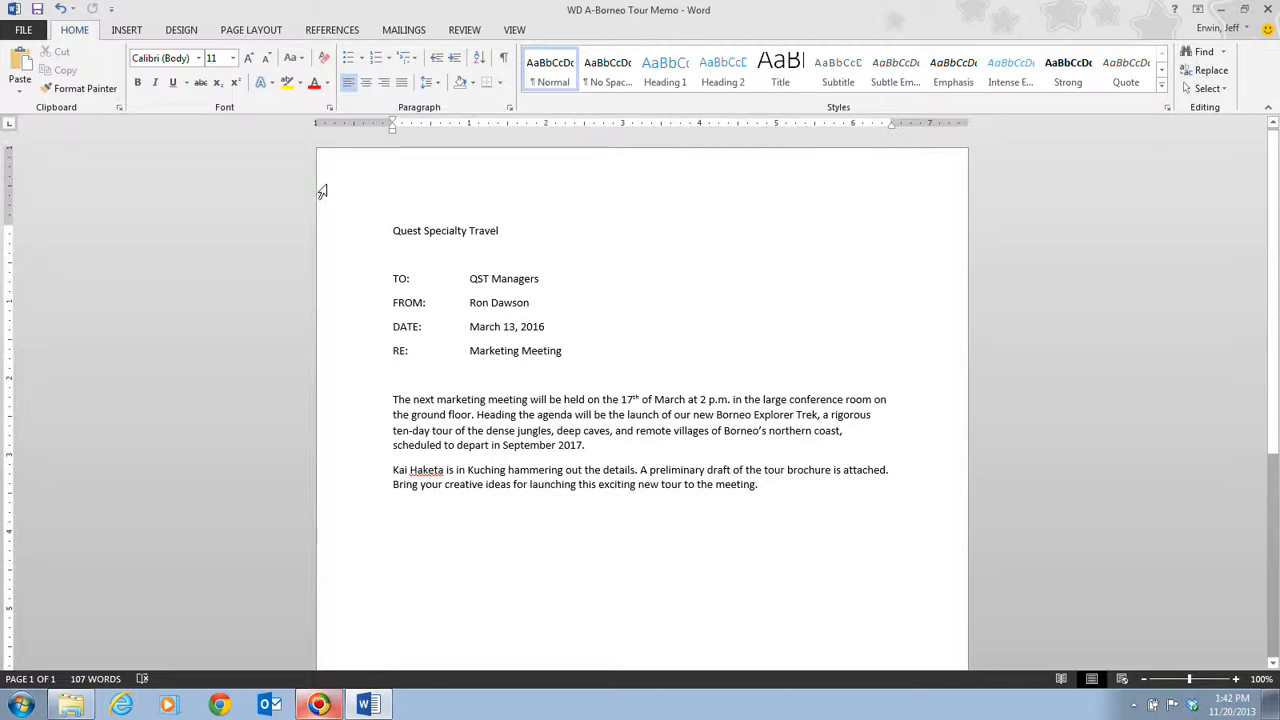
click(333, 240)
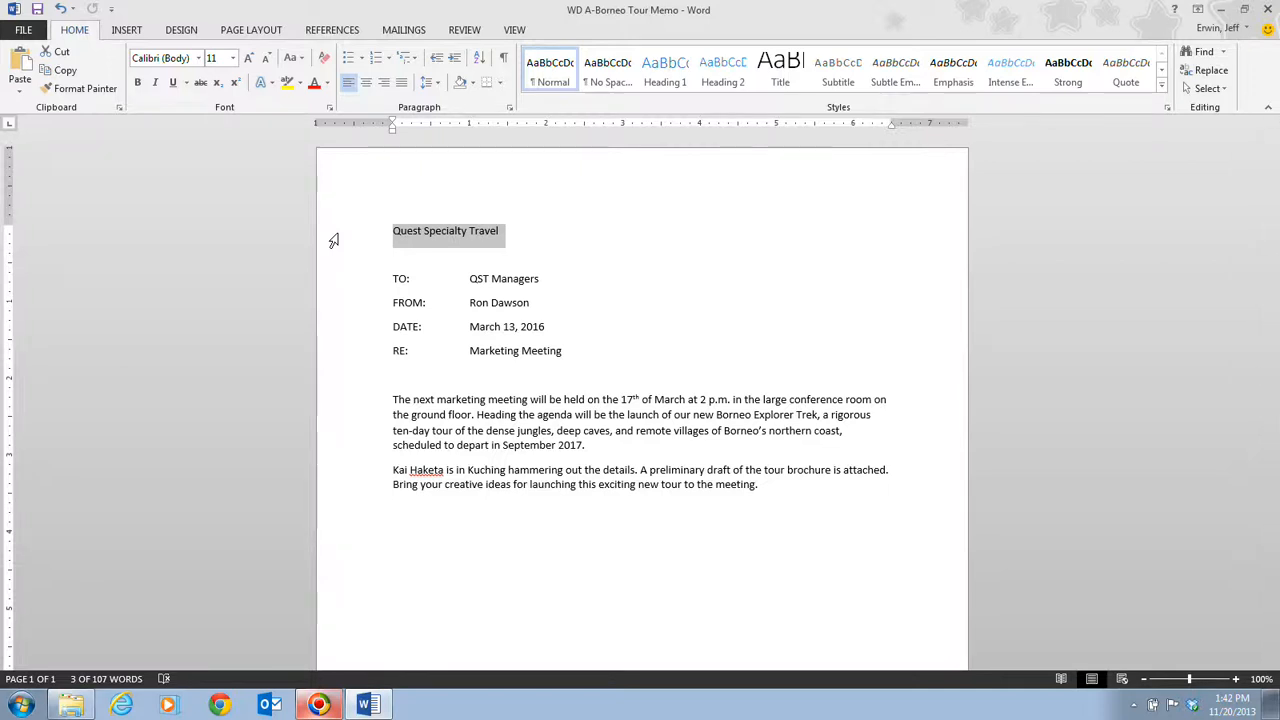
click(757, 334)
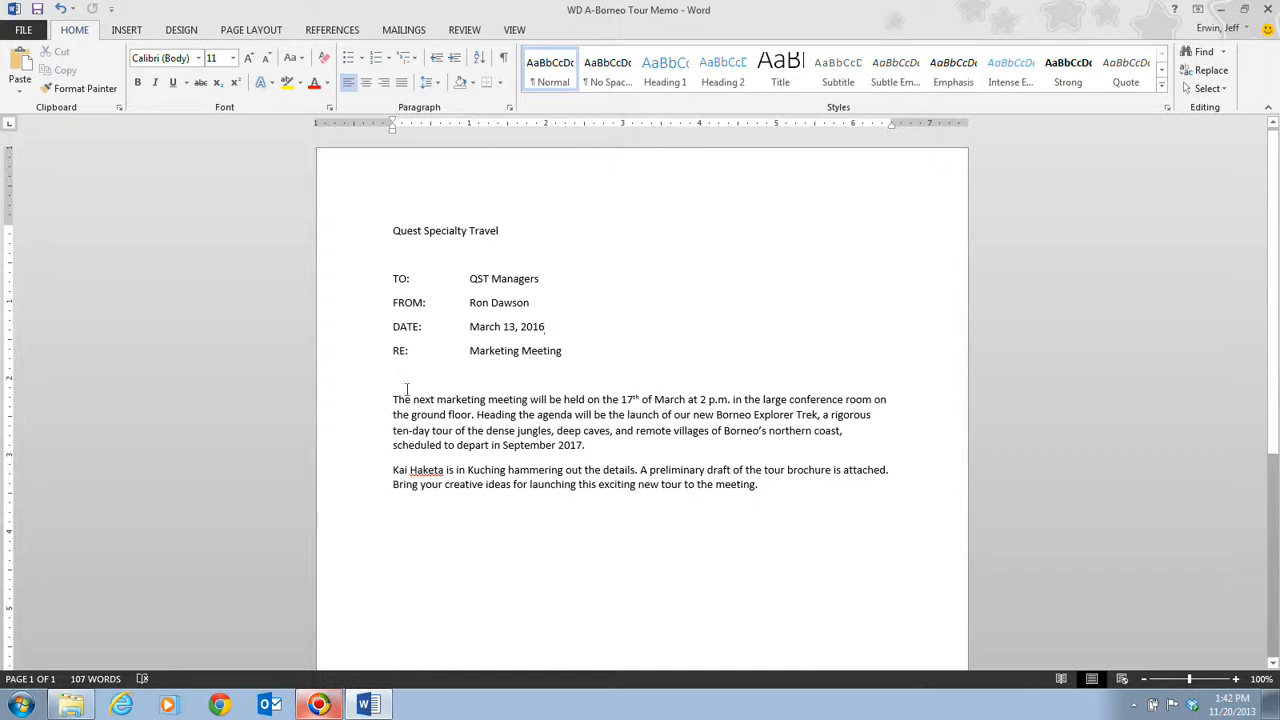
ctrl+click(481, 396)
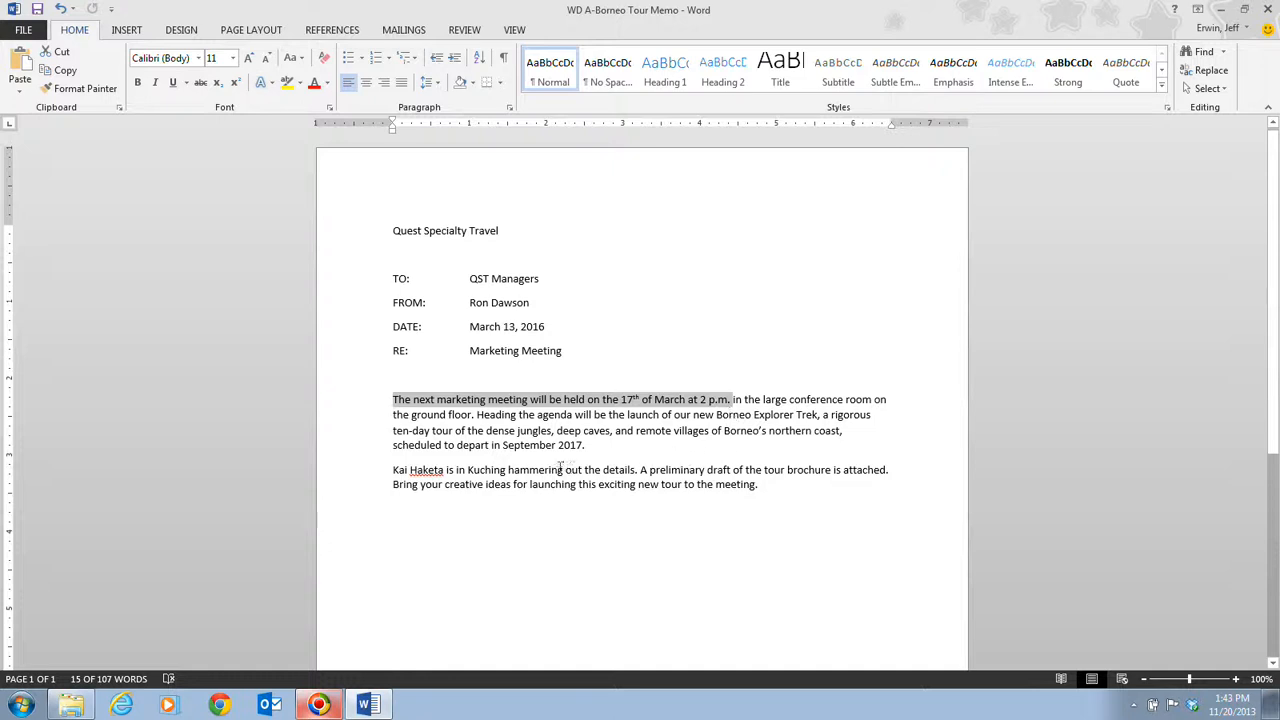
click(600, 522)
ctrl+click(592, 470)
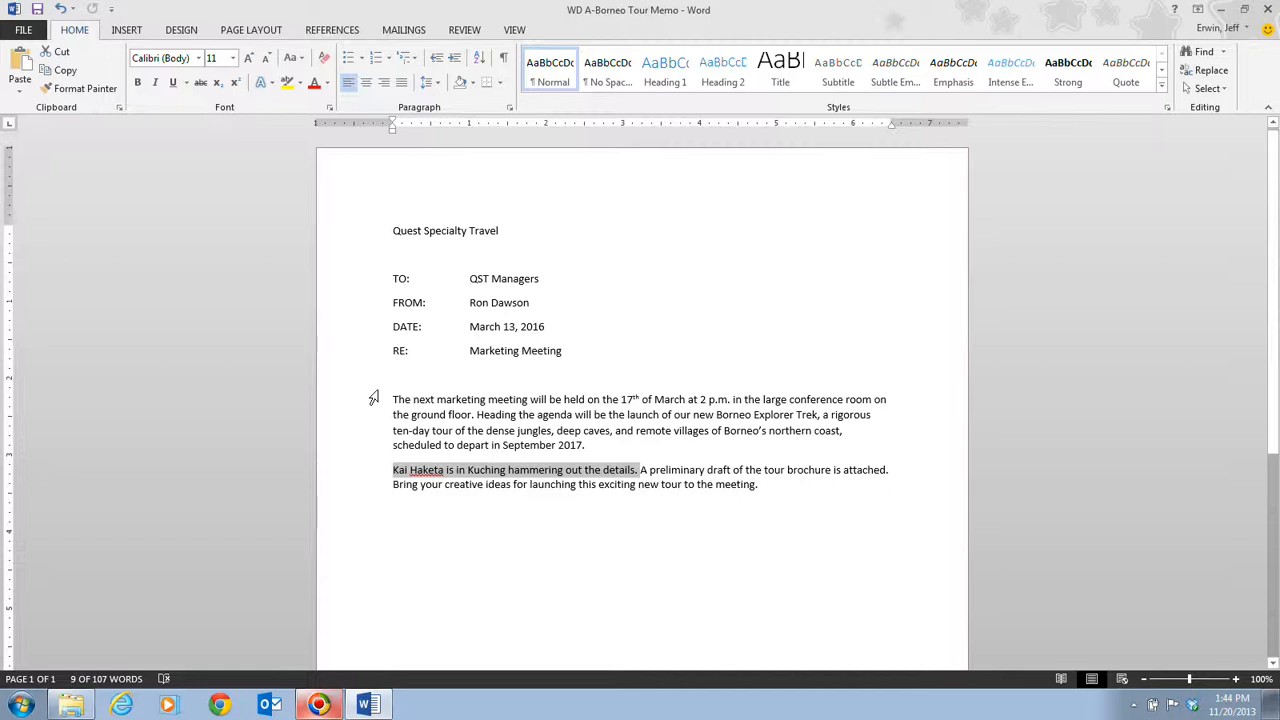
- Show the hidden formatting marks and replace the recipient on the memo's TO line with "Marketing Staff"
click(506, 60)
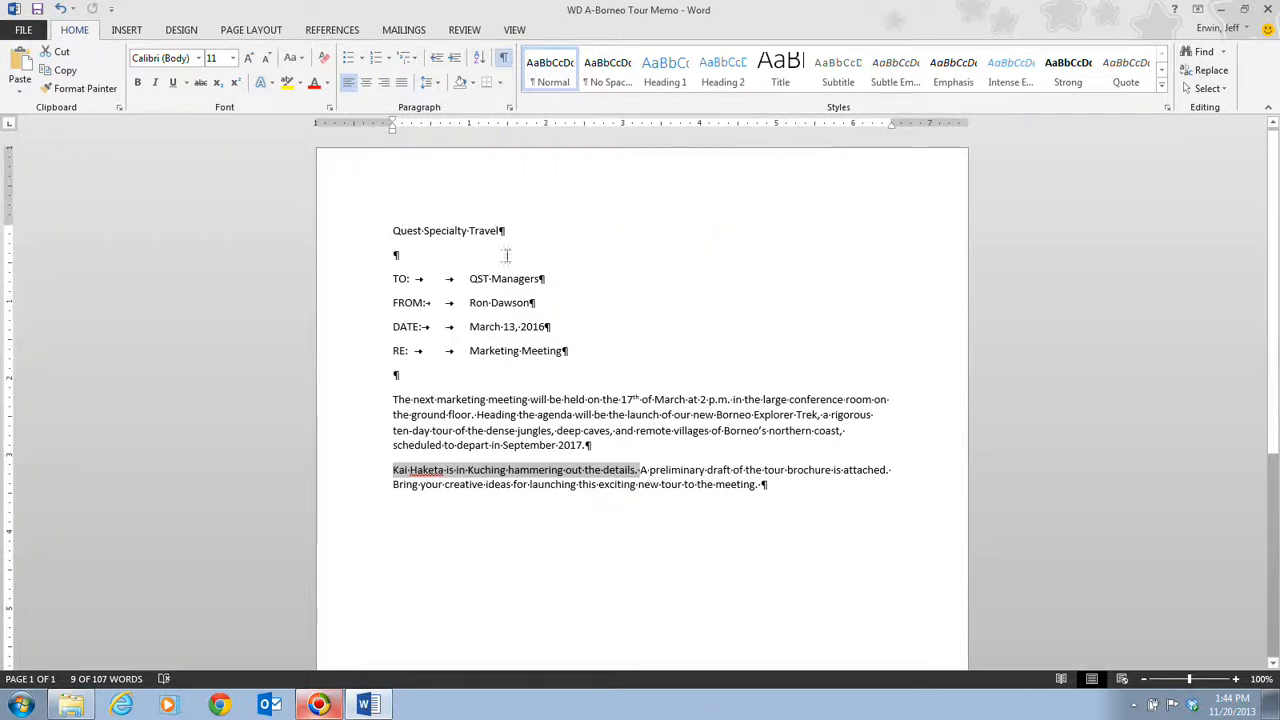
click(659, 264)
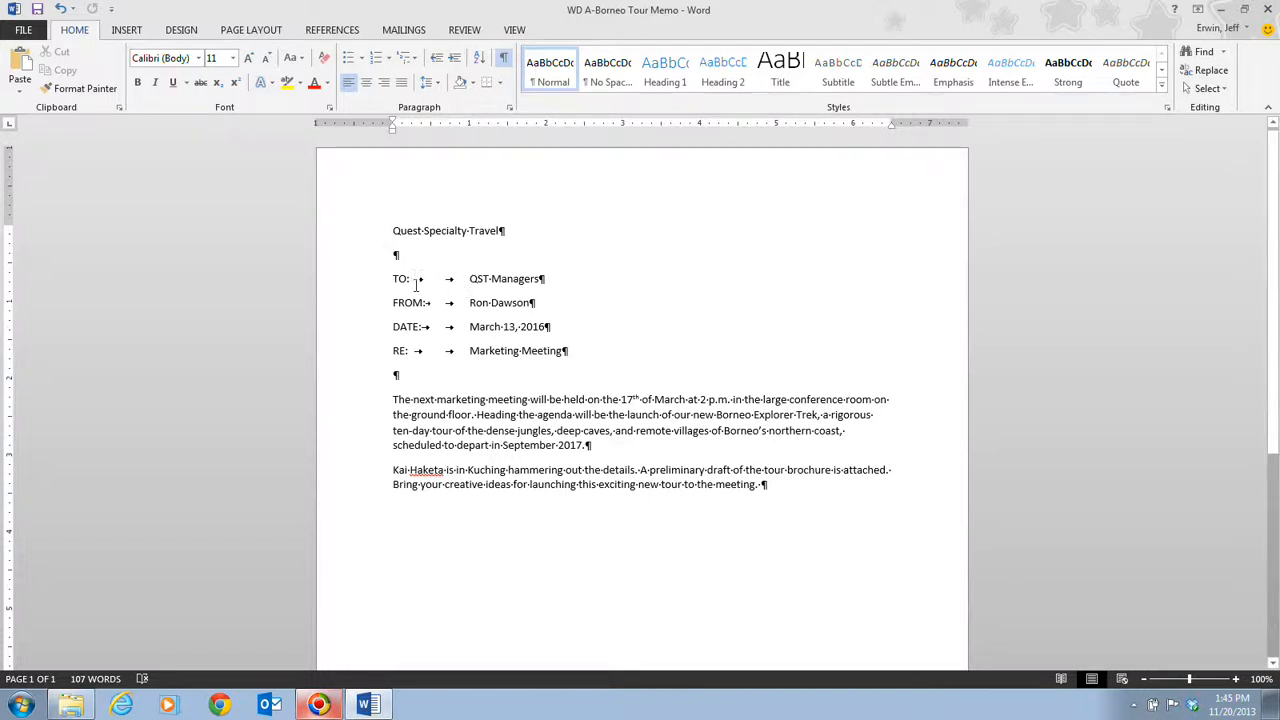
click(470, 280)
drag(468, 279, 522, 283)
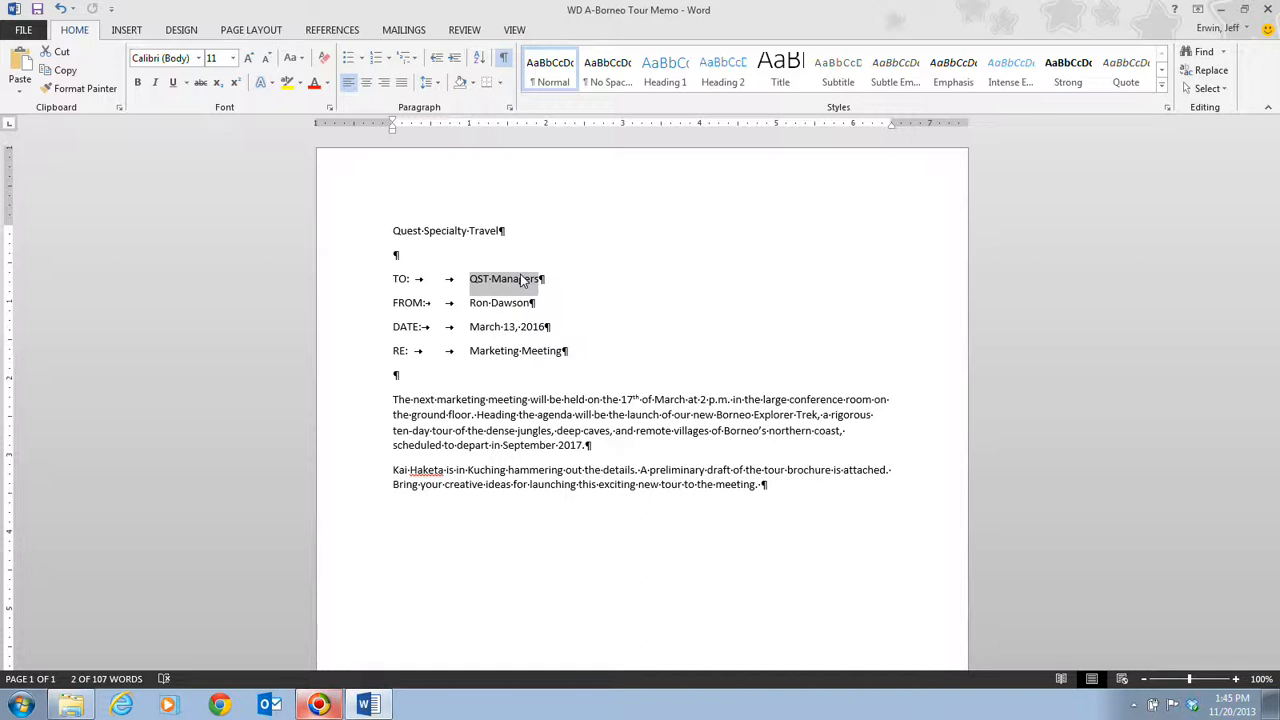
text(Market)
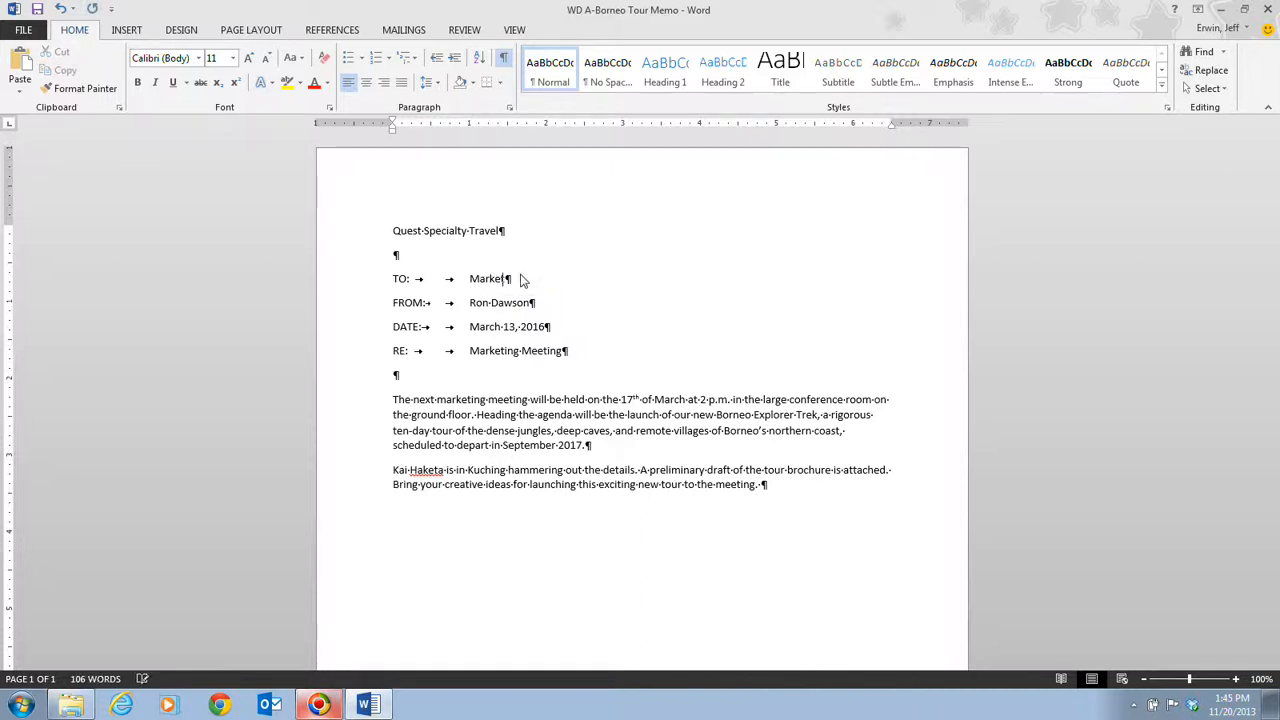
text(ing Sta)
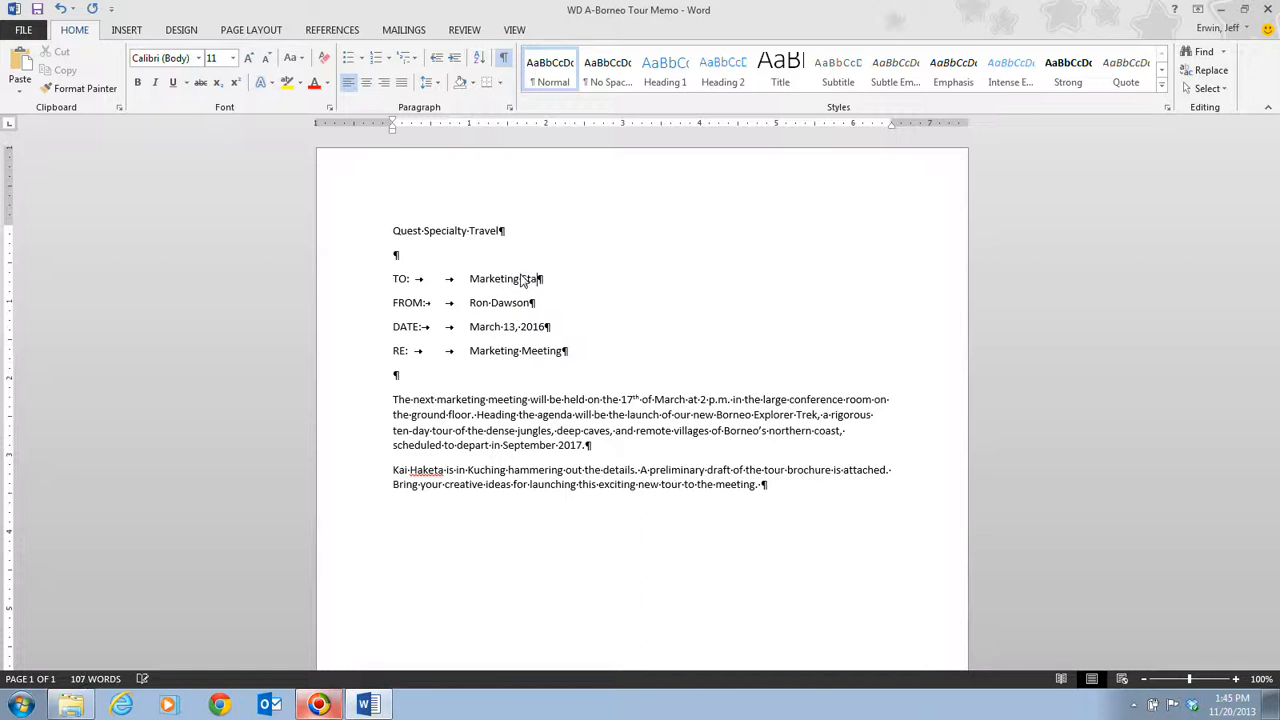
text(ff)
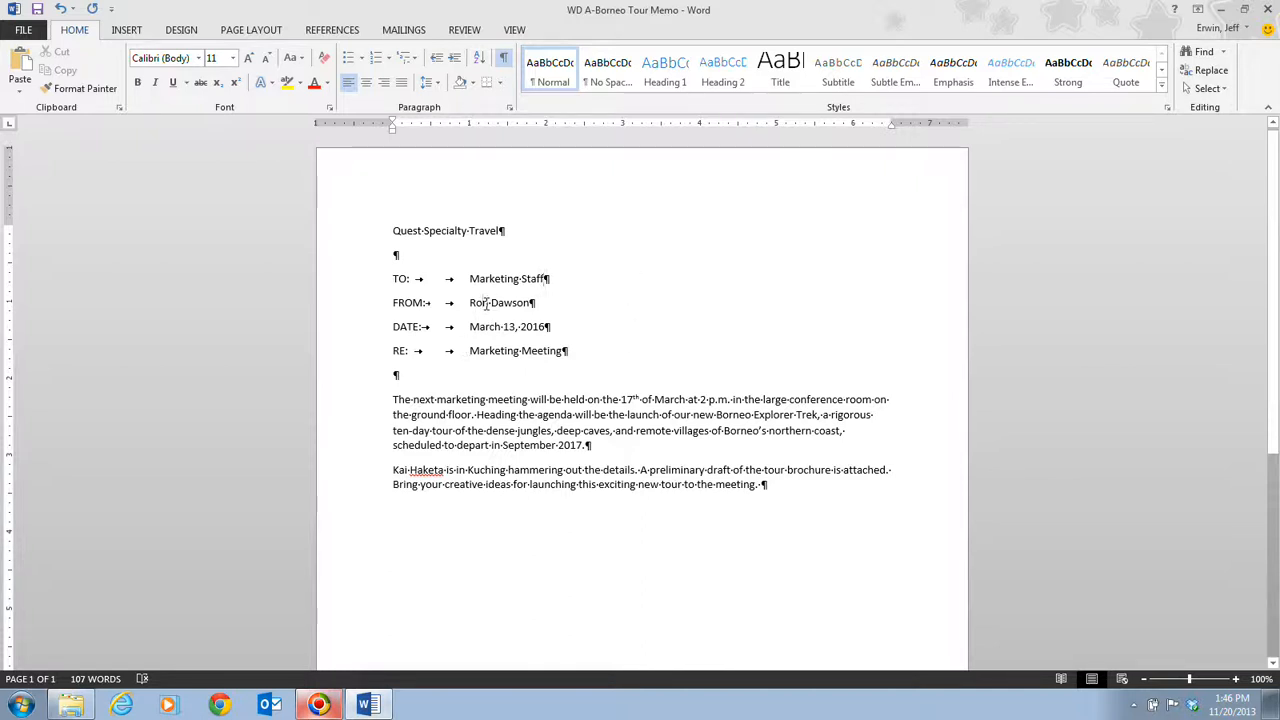
- Replace the first and last name on the memo's FROM line with the new sender's full name
drag(471, 304, 490, 304)
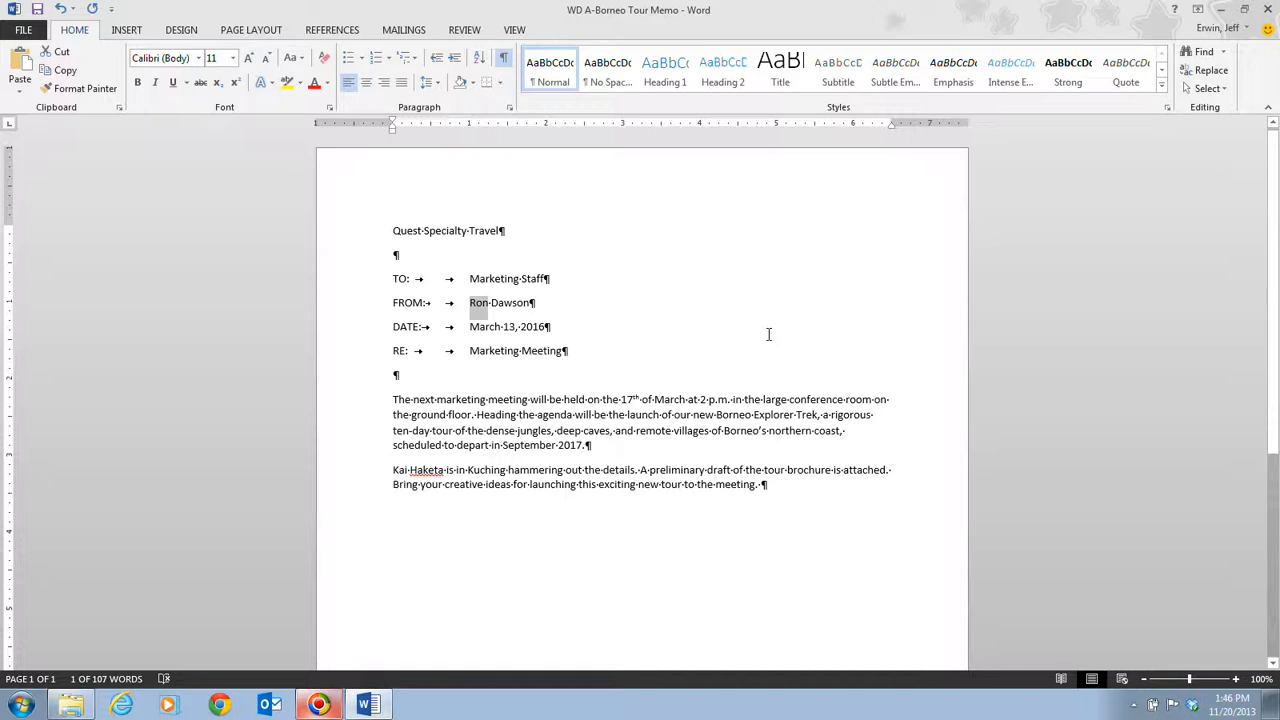
text(Jeff)
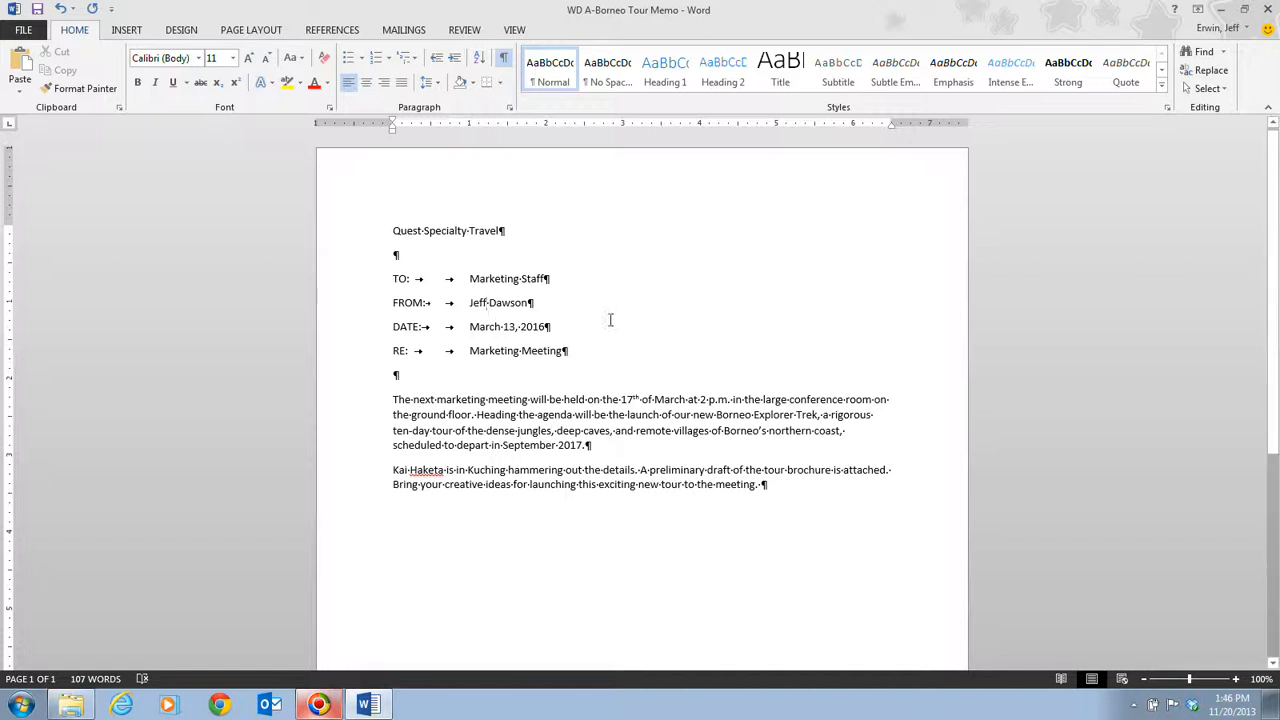
double_click(492, 302)
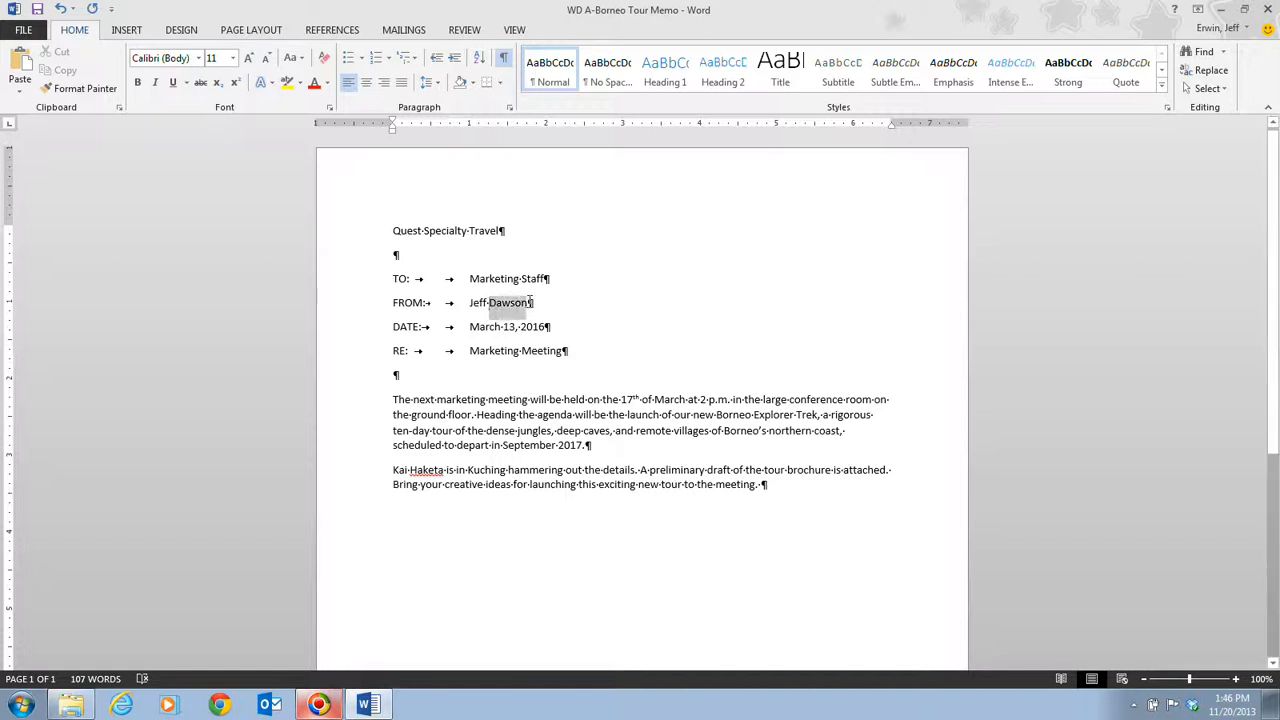
click(513, 302)
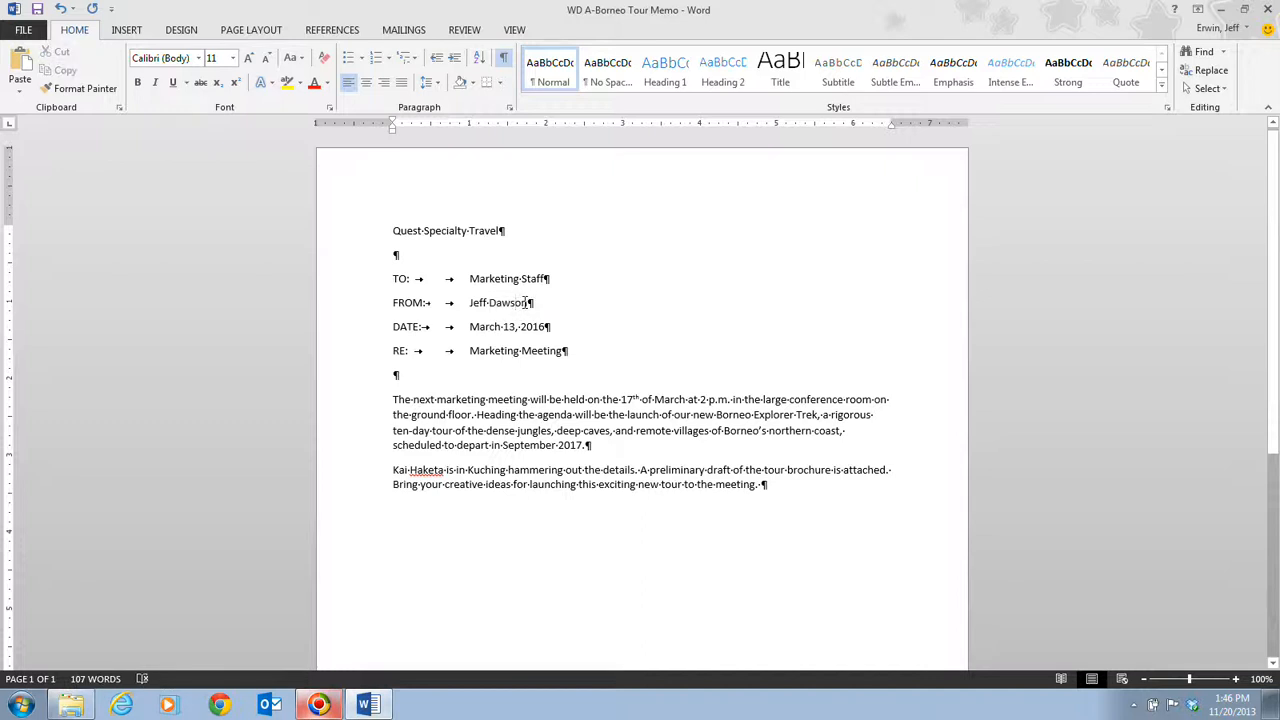
drag(527, 302, 489, 302)
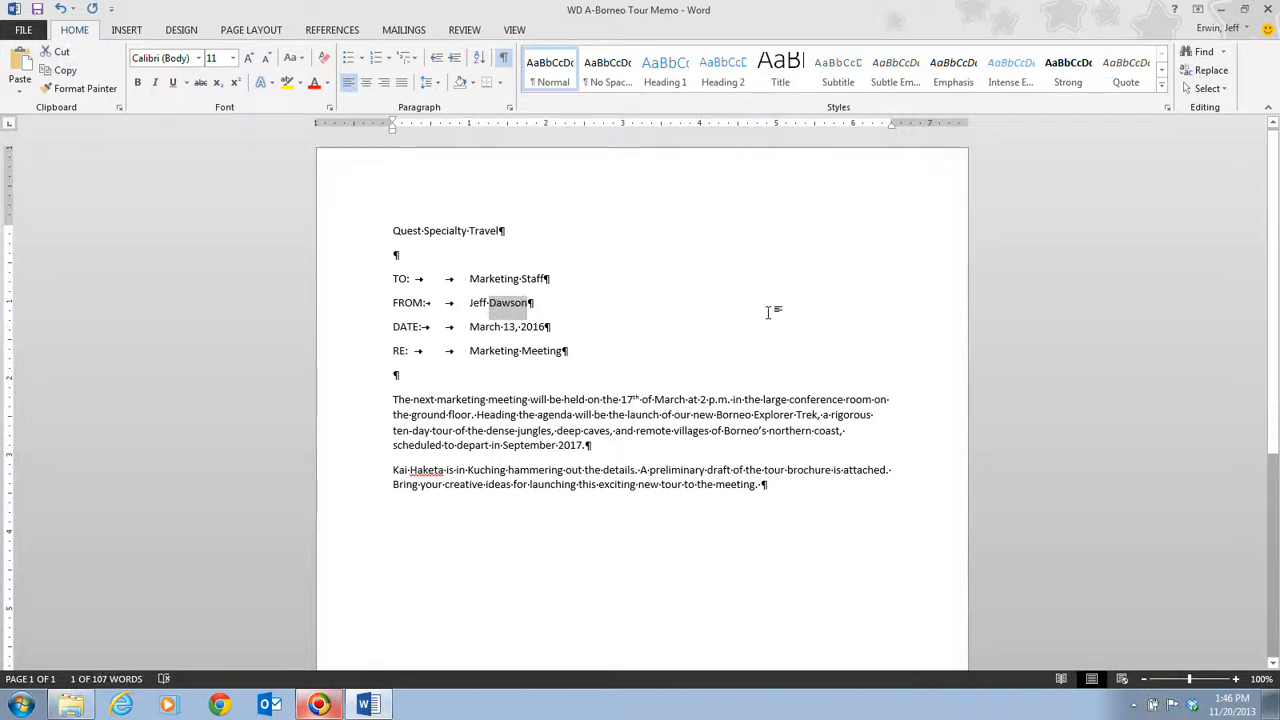
text(Erwin)
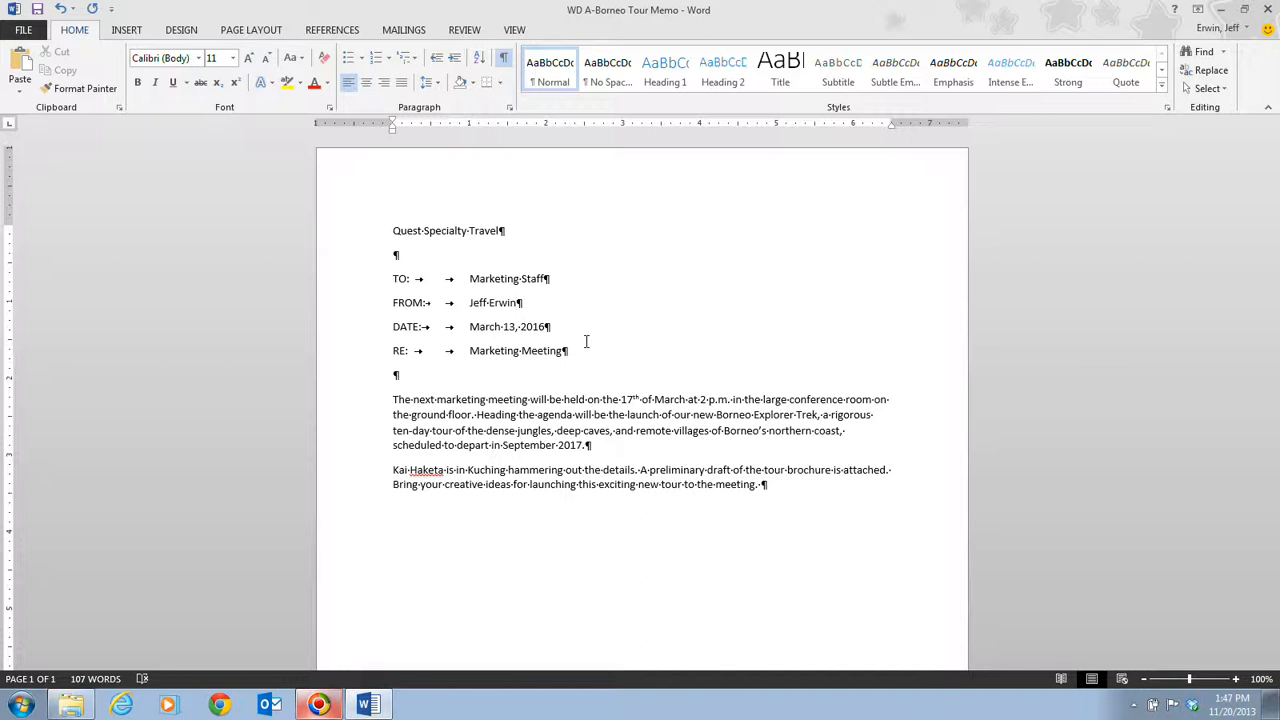
- Rewrite the subject line as "RE:" followed by two tabs and "Launch of new Borneo trekking tour"
click(348, 357)
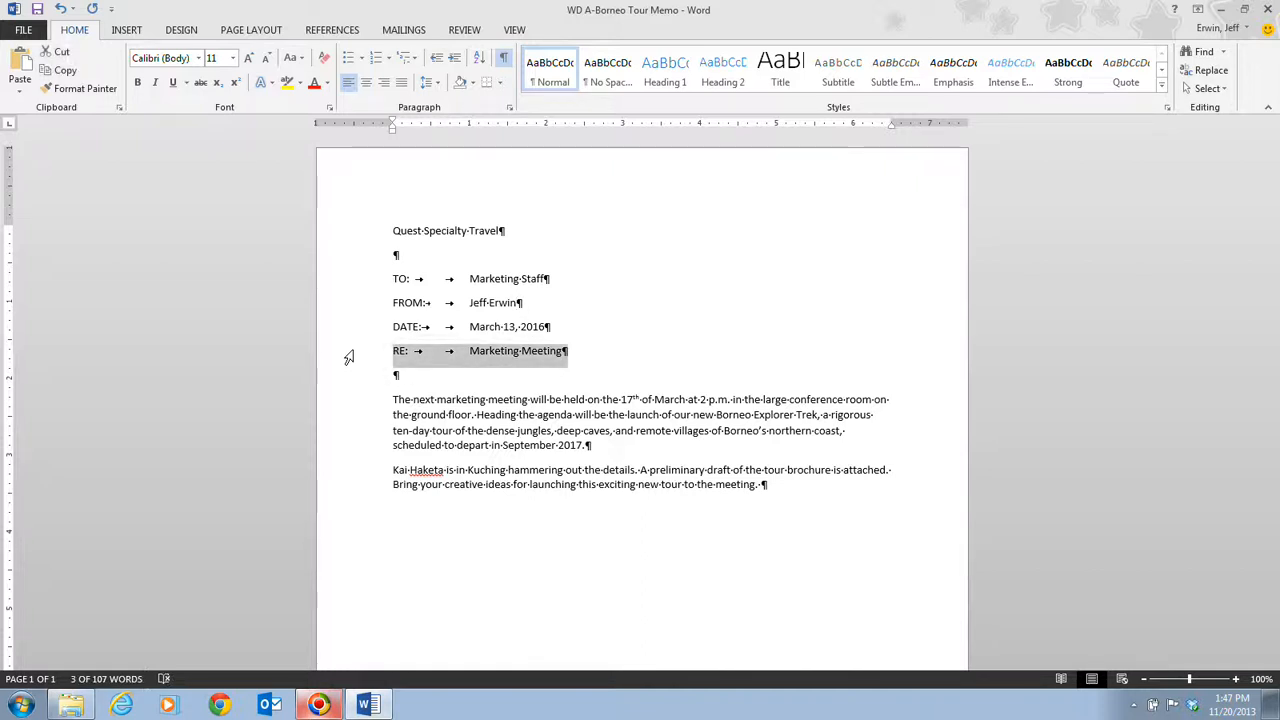
text(RE:)
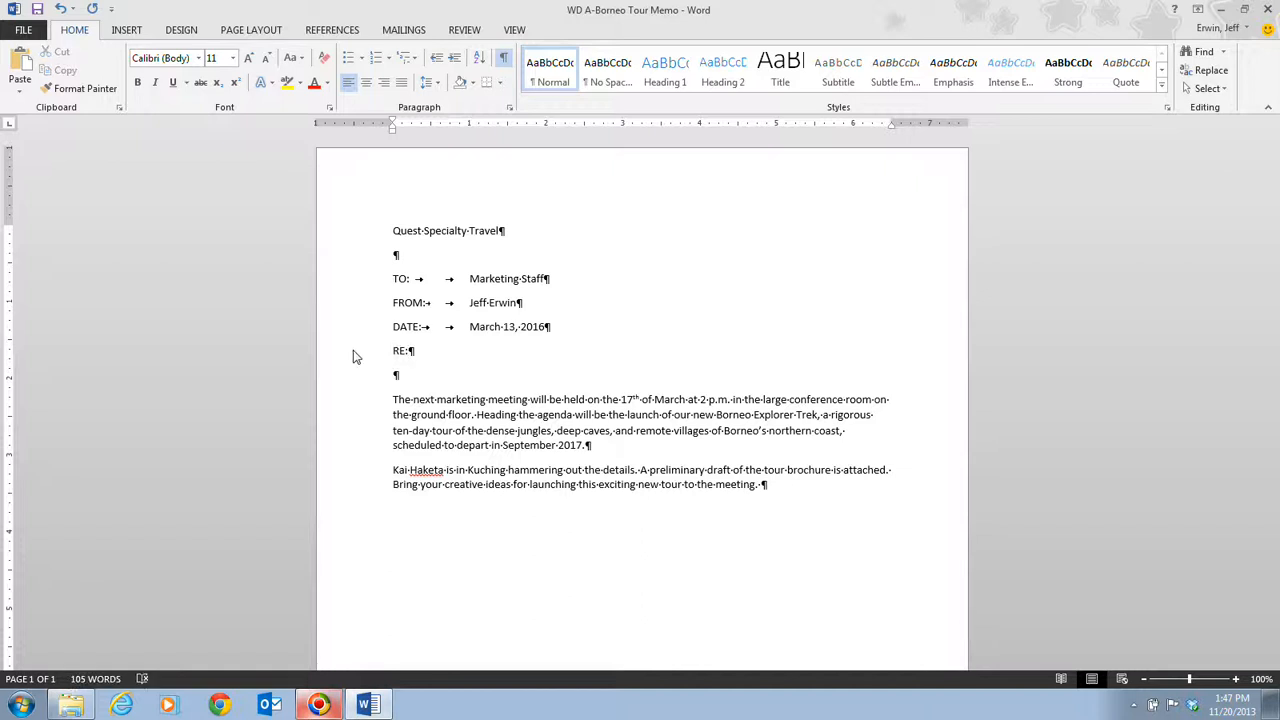
key(Tab)
key(Tab)
text(Launch of new Borneo tr)
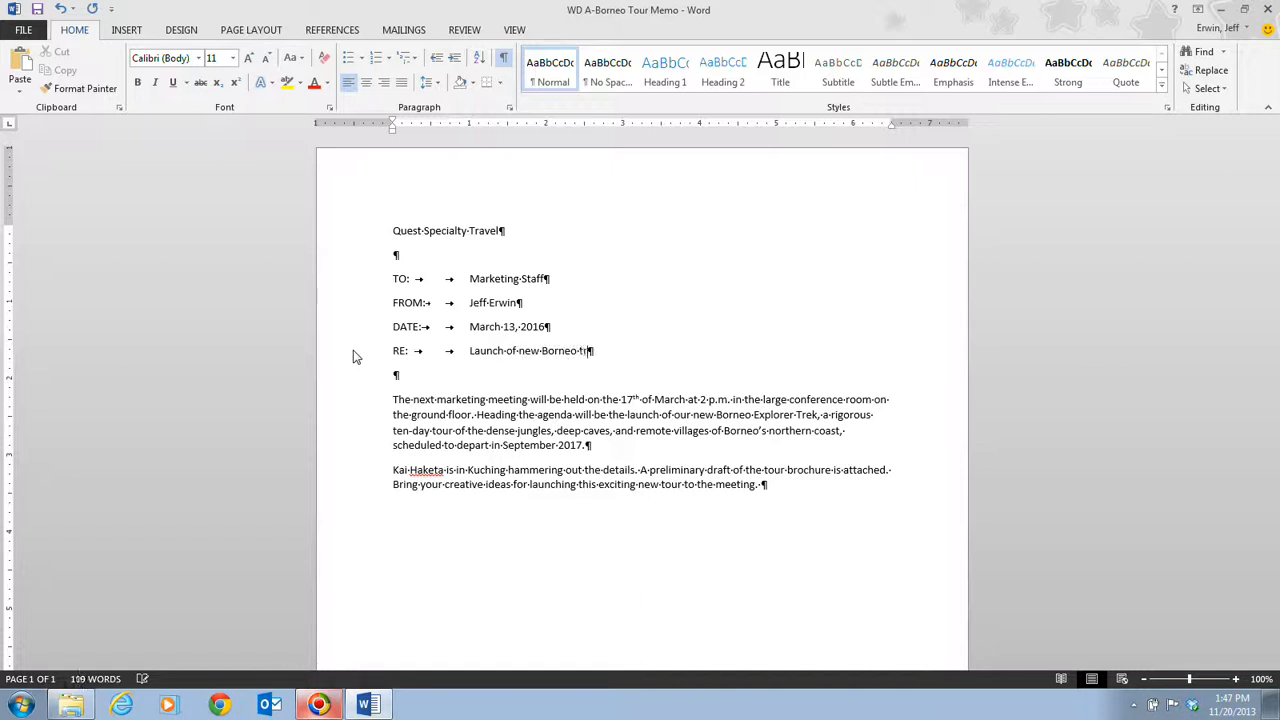
text(ekking tour)
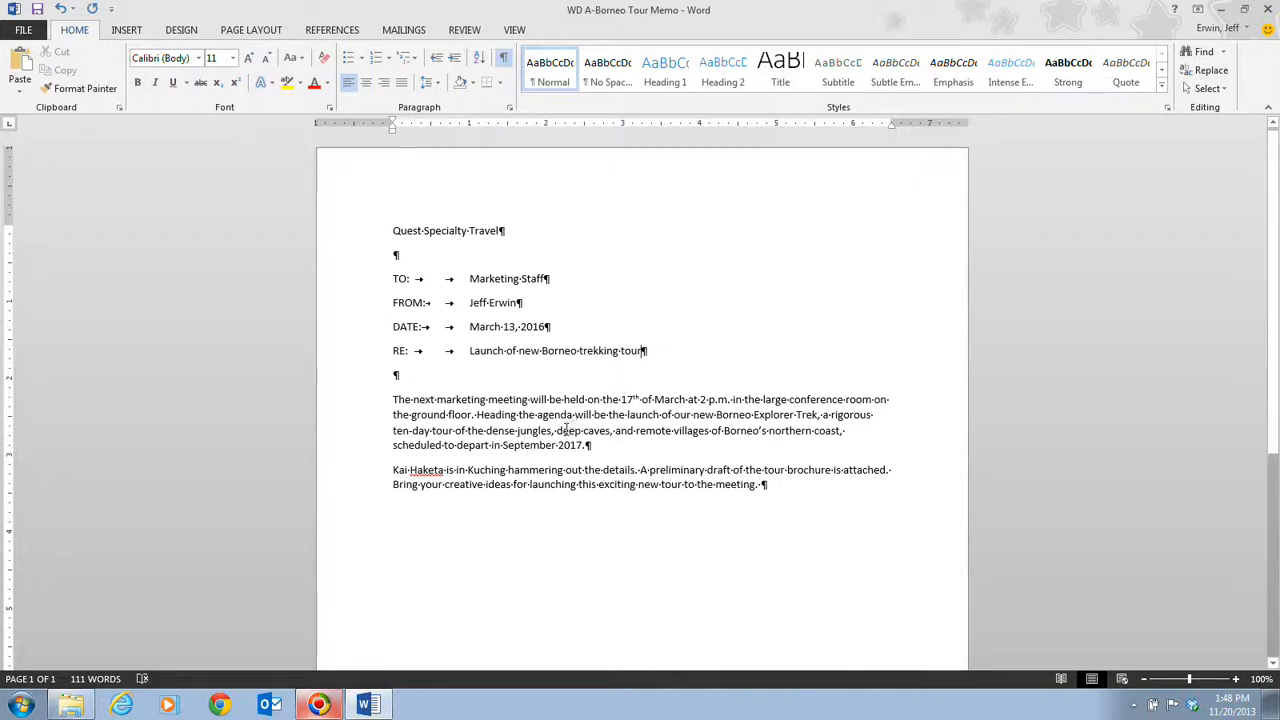
- Replace the word "deep" before "caves" in the first body paragraph with lowercase "mysterious"
drag(556, 431, 582, 431)
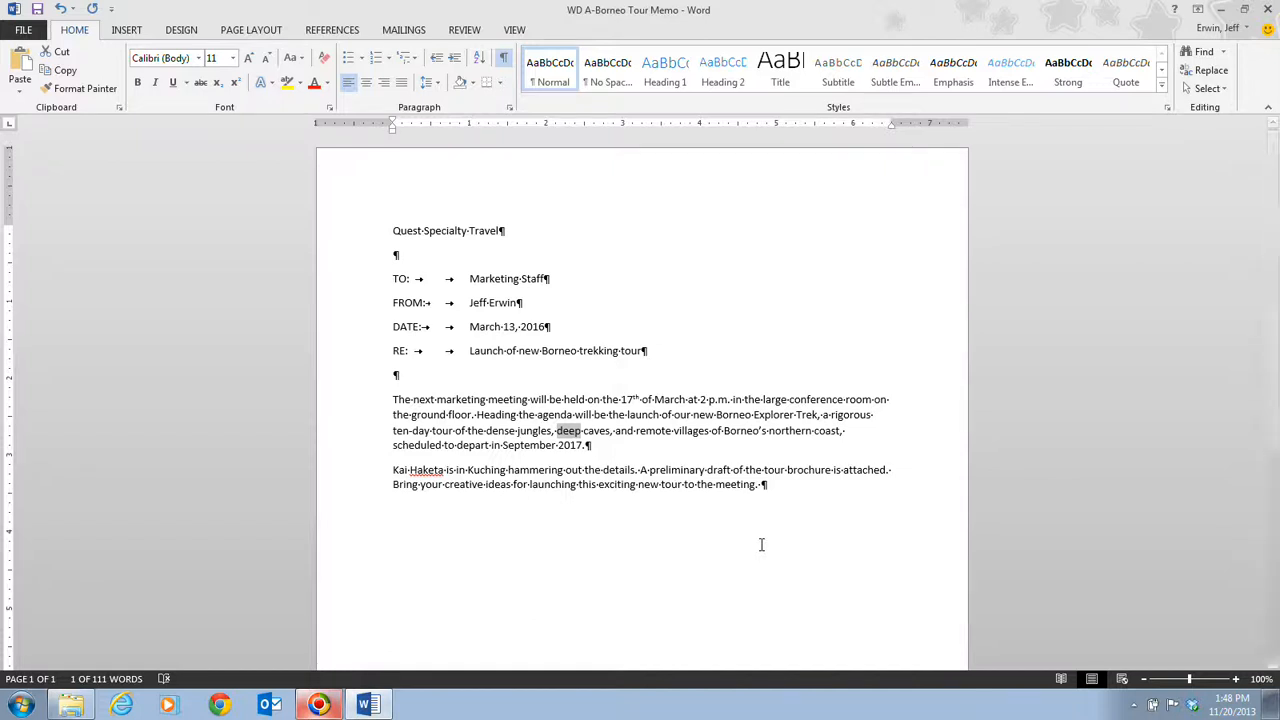
text(Mys)
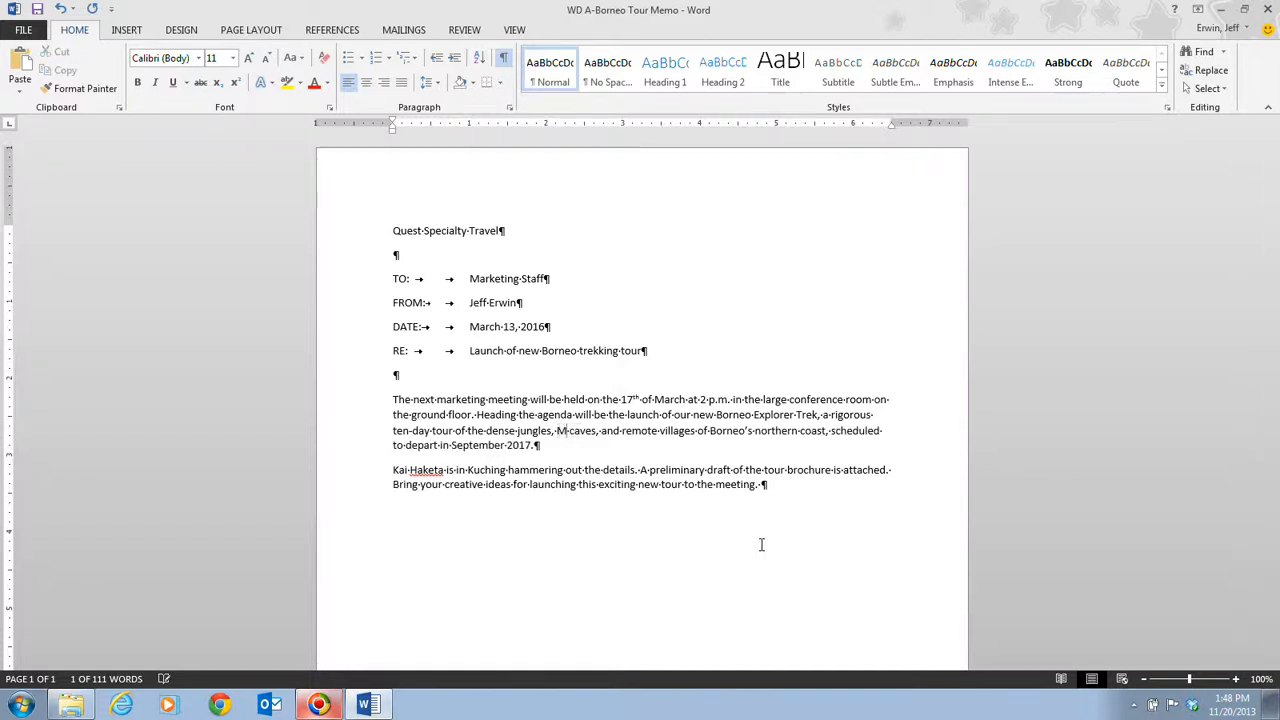
text(erious)
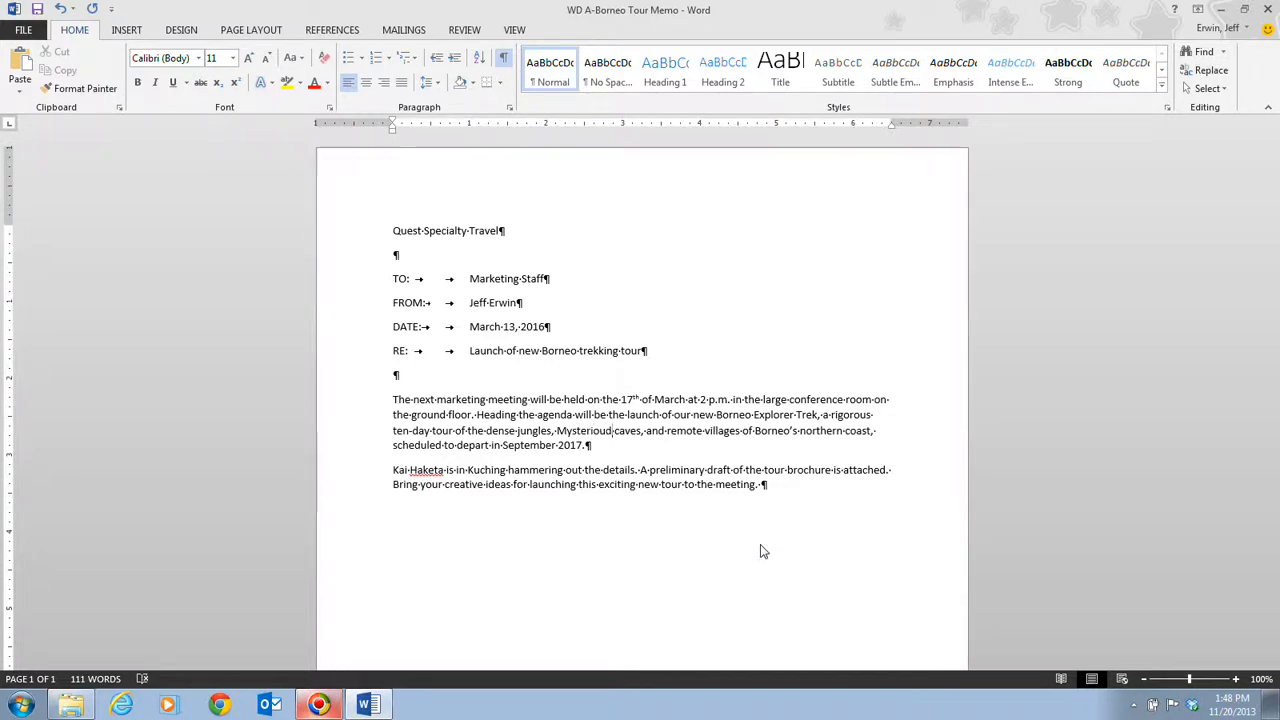
key(Left)
key(Left)
key(Left)
key(Left)
key(Left)
key(Left)
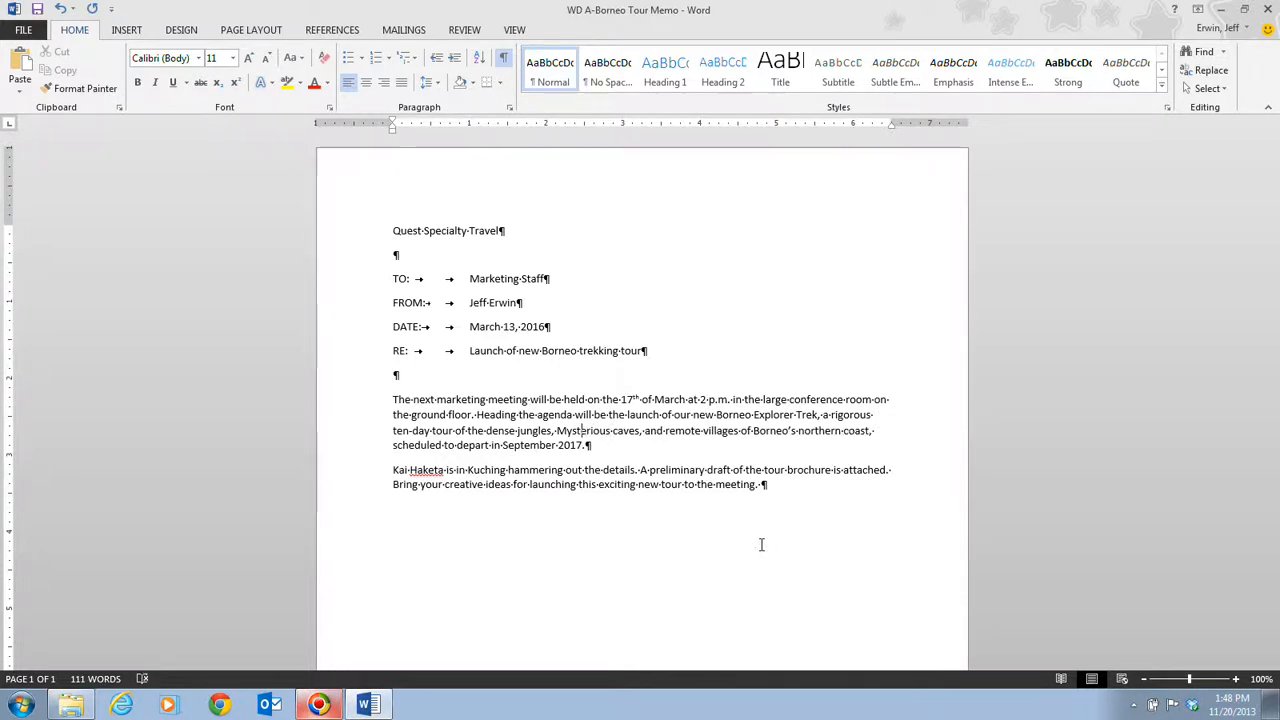
key(Left)
key(Left)
key(BackSpace)
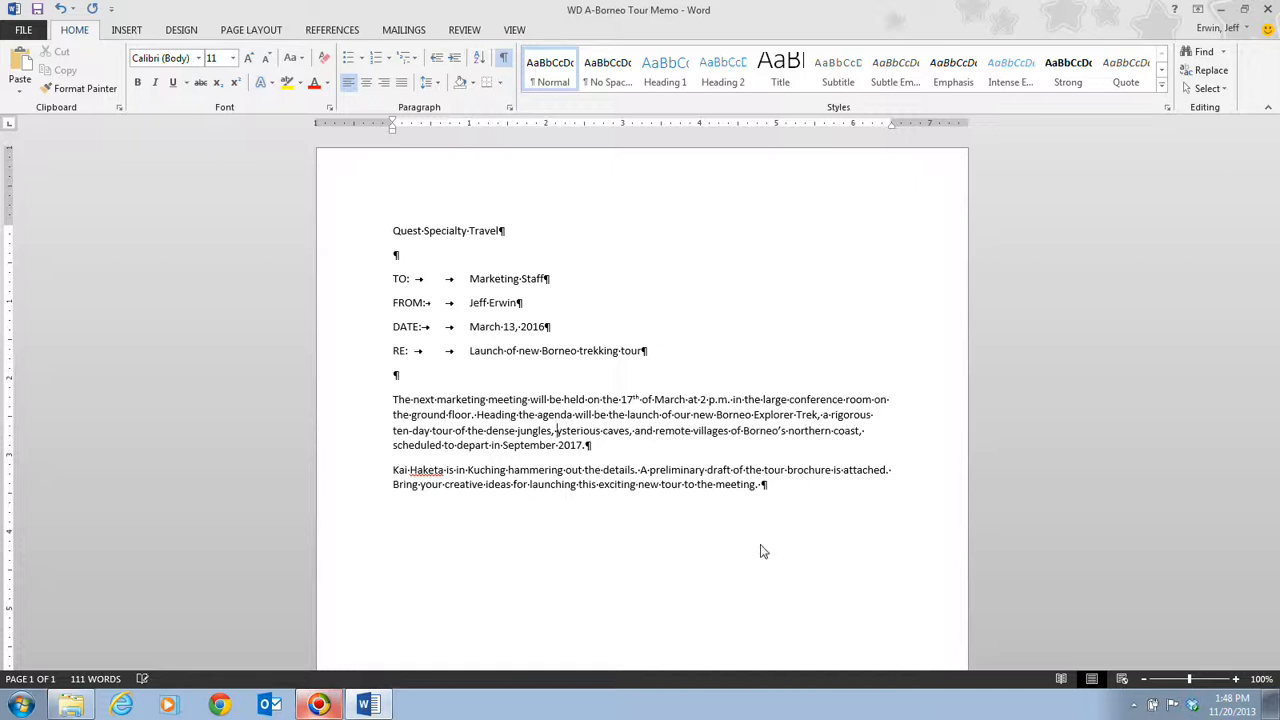
text(m)
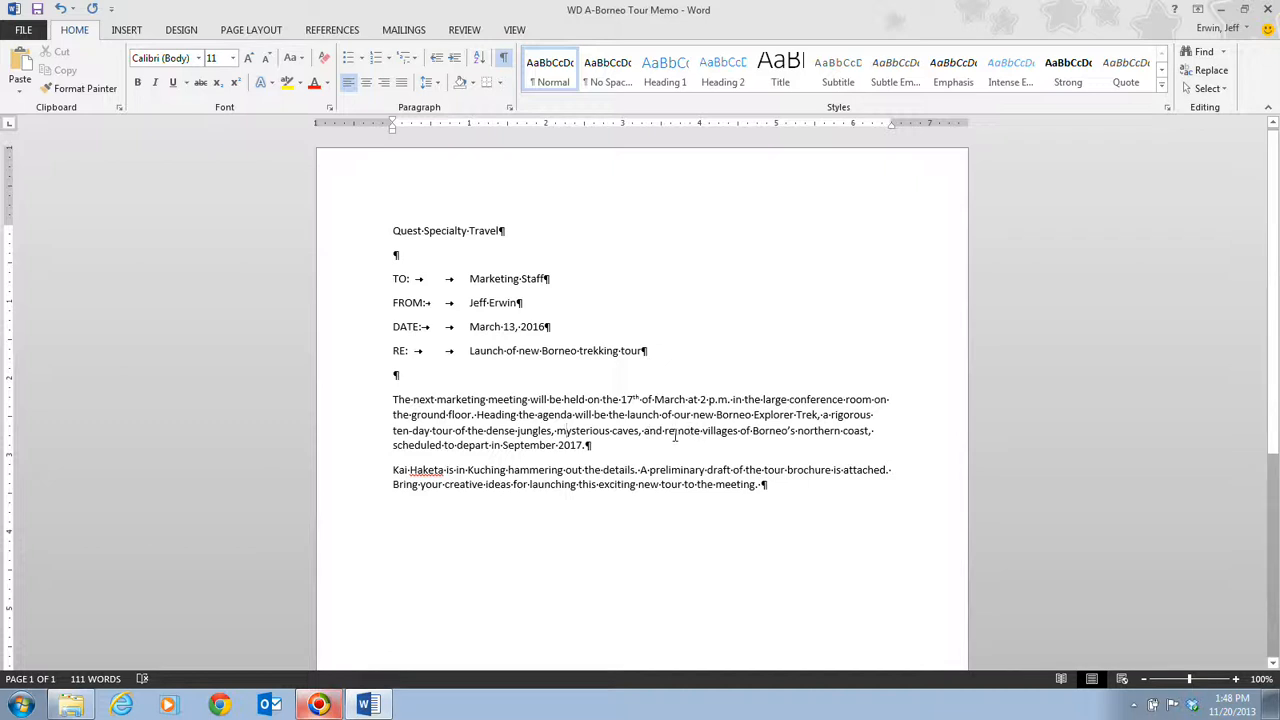
- Replace "remote villages" in the first body paragraph with "sun-kissed beaches"
drag(664, 430, 745, 430)
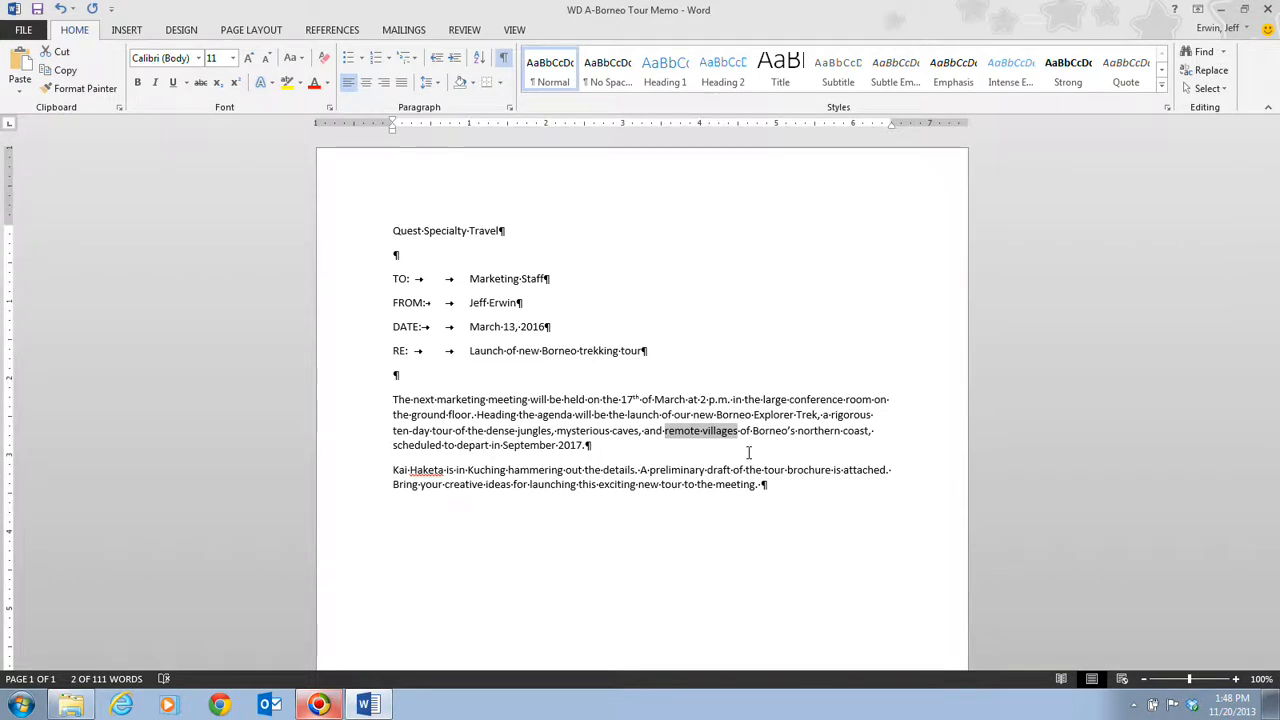
text(sun)
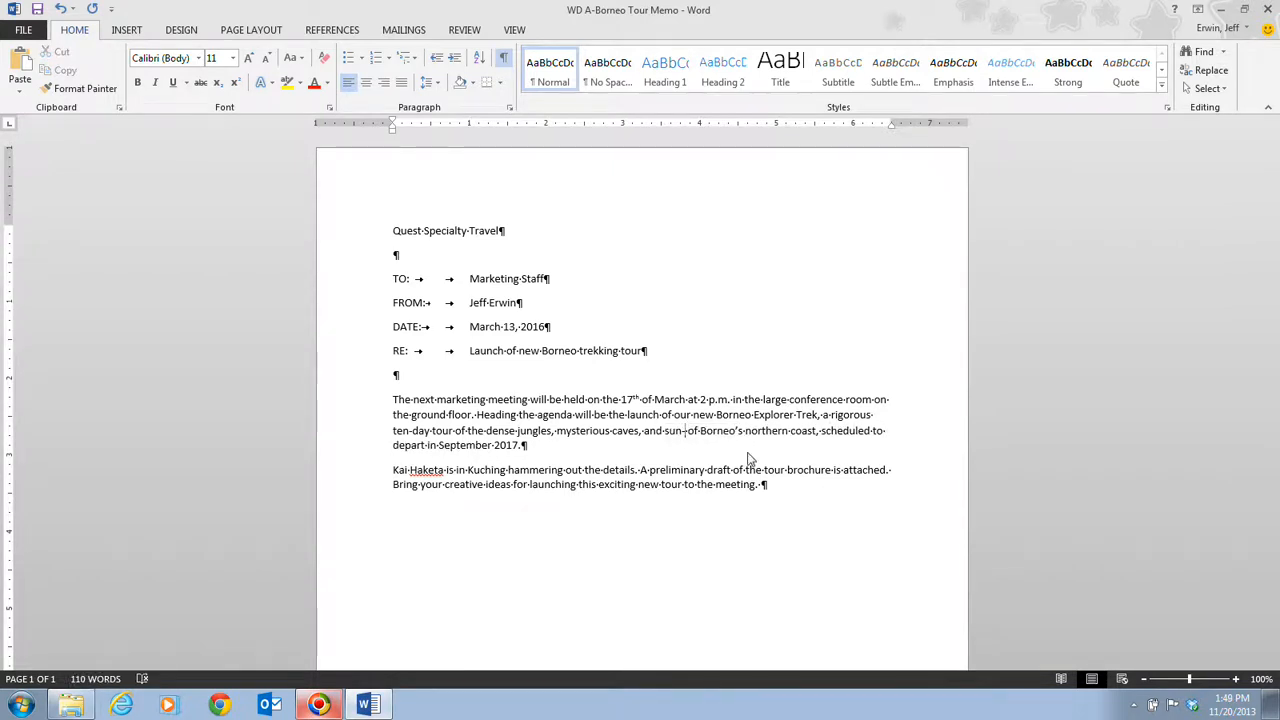
text(-k)
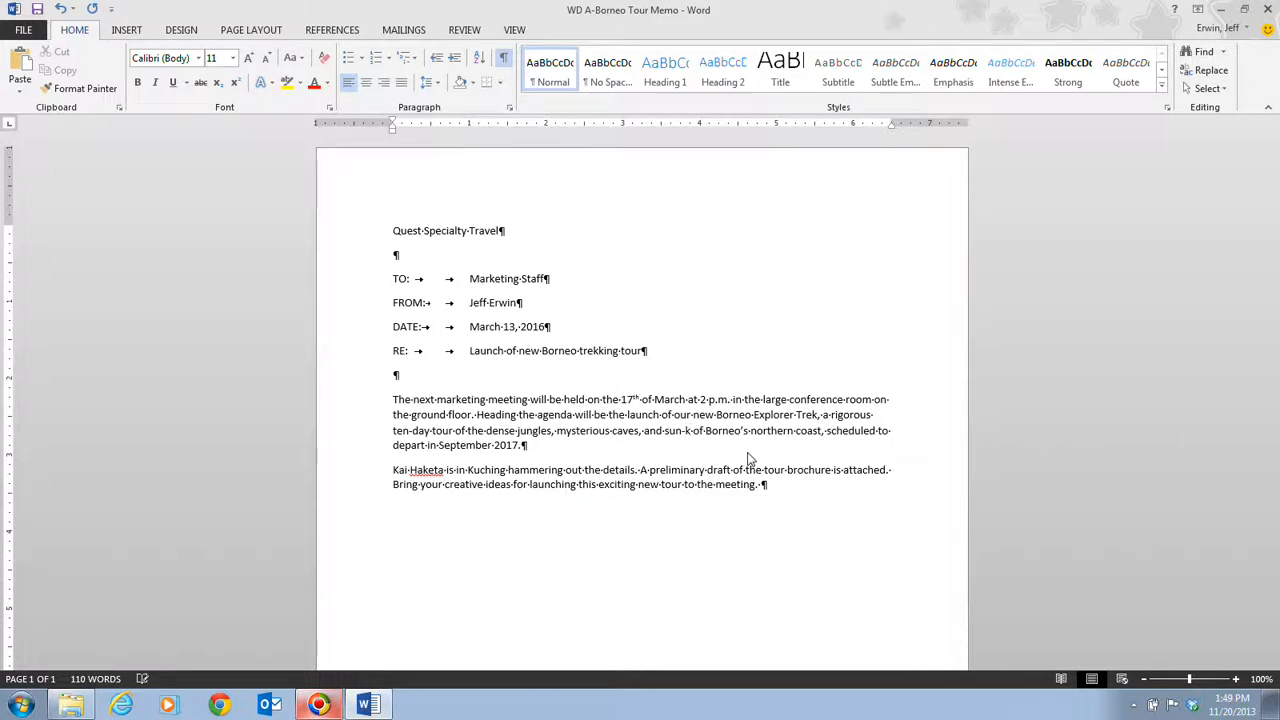
text(issed)
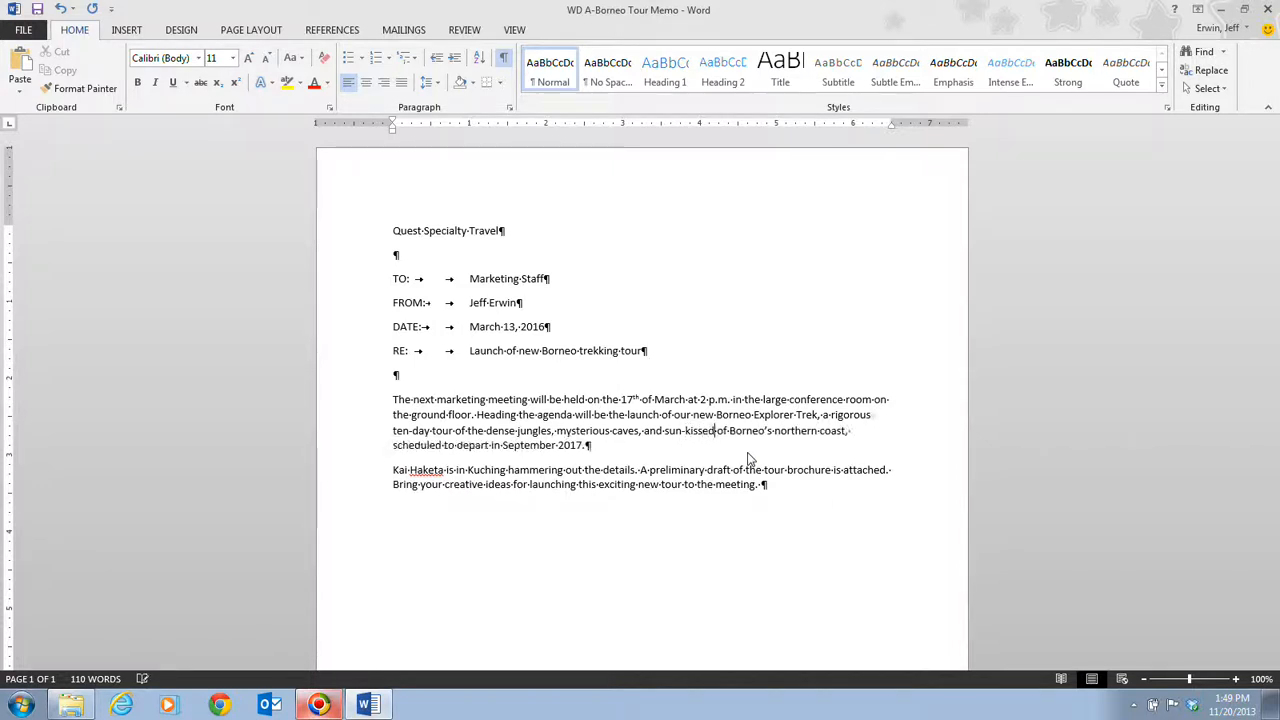
text( beaches)
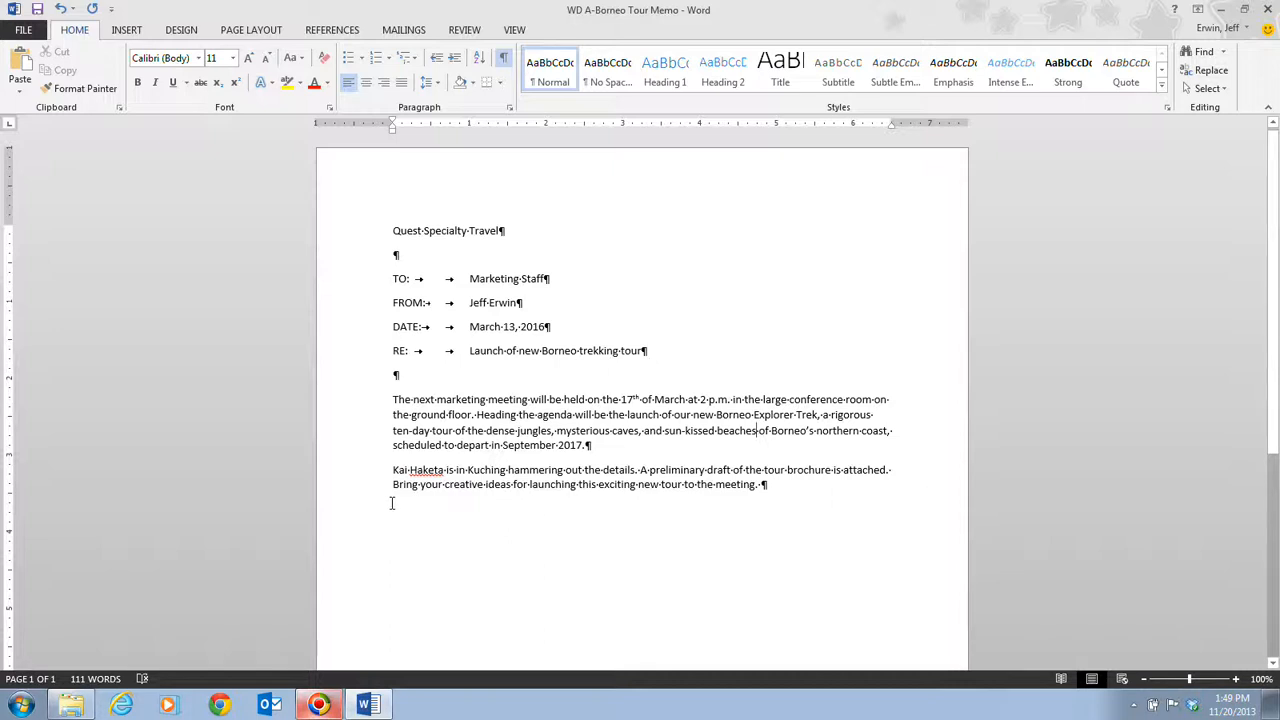
- Delete the first sentence of the second body paragraph, about hammering out the details in Kuching
ctrl+click(440, 468)
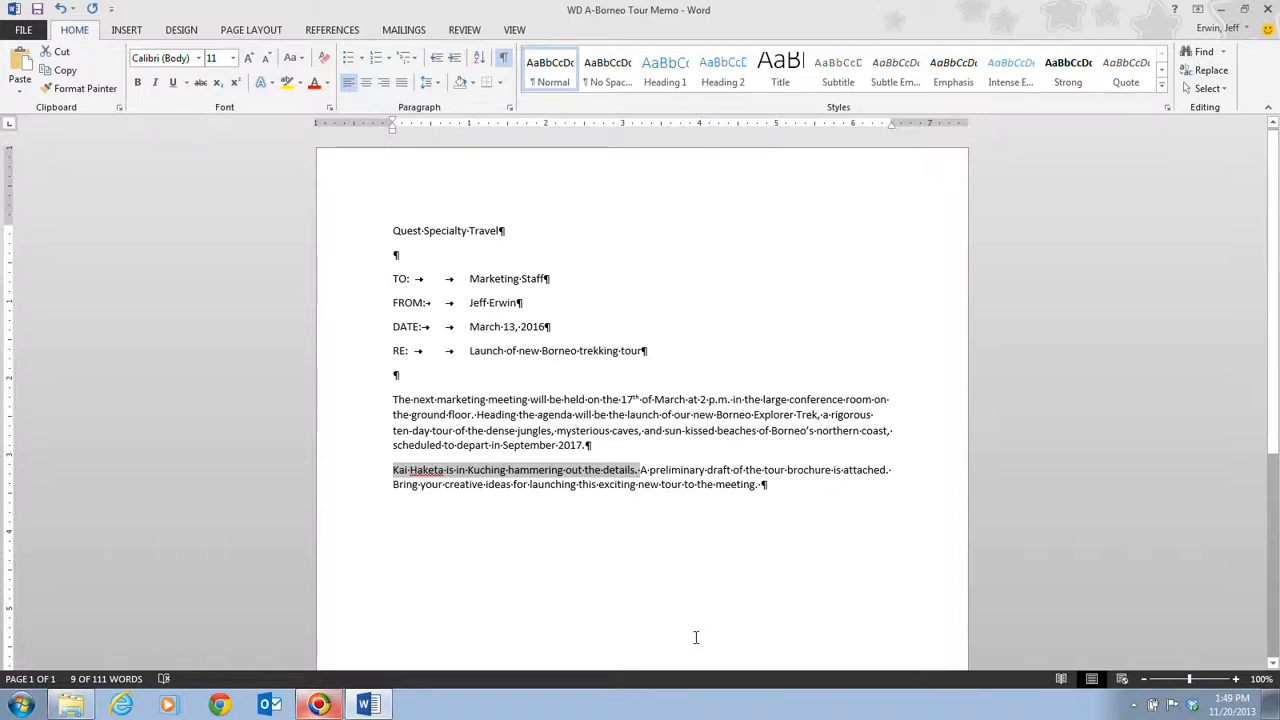
key(Delete)
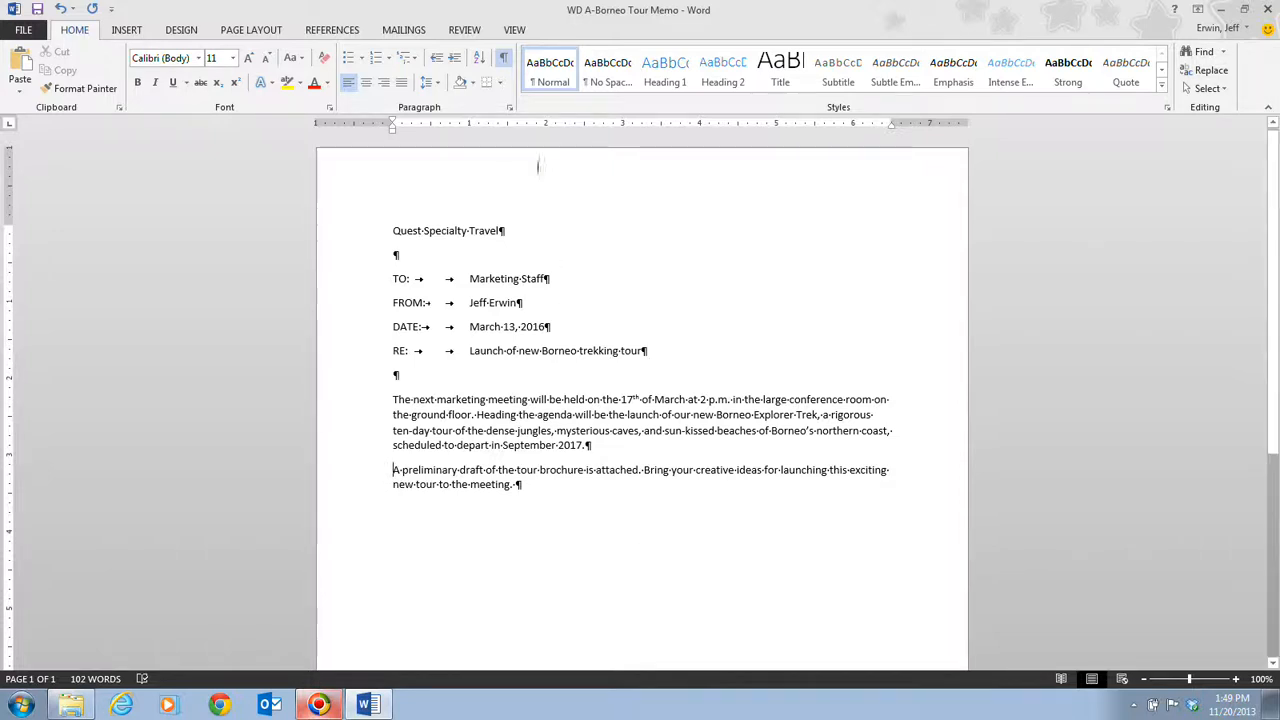
- Hide the formatting marks and save the memo
click(506, 62)
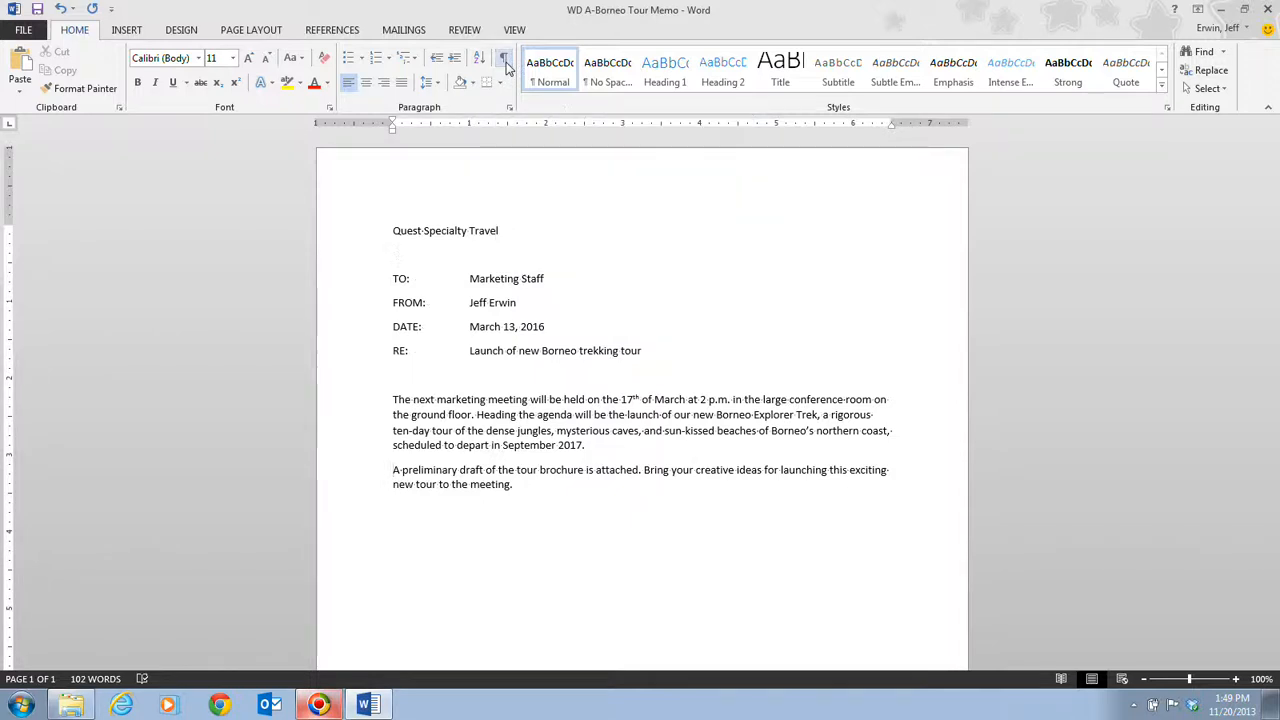
click(38, 9)
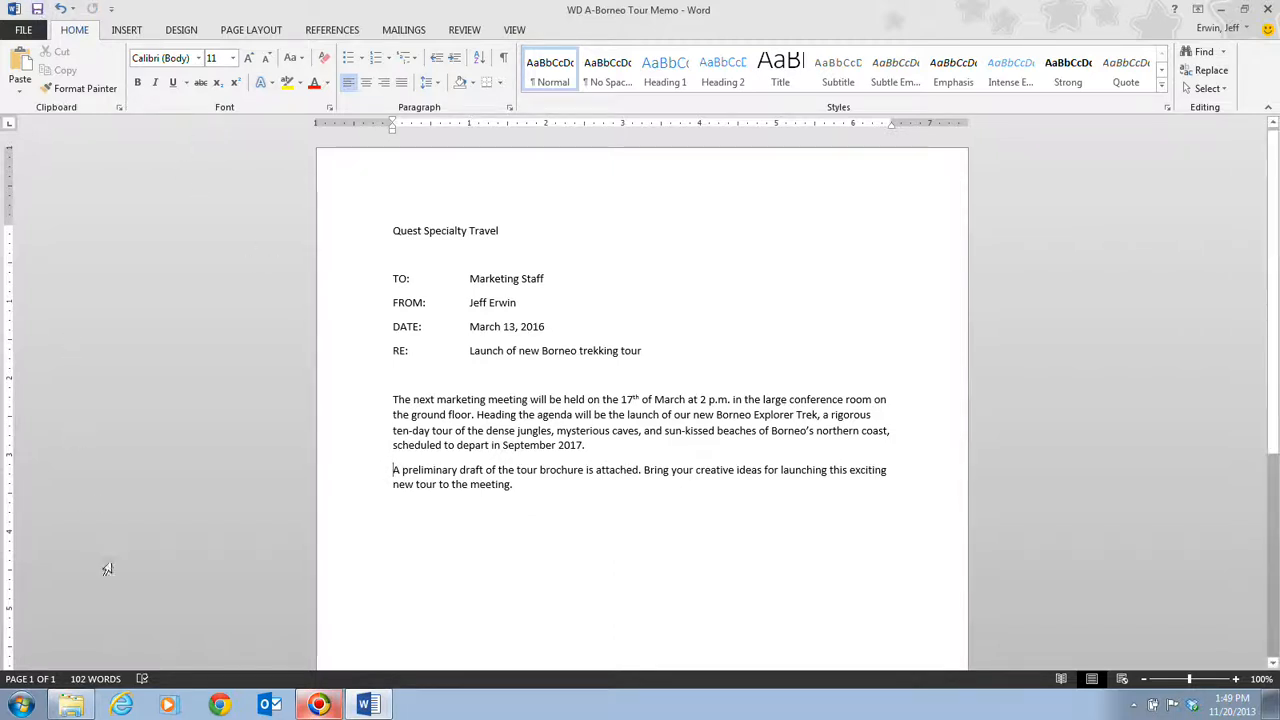